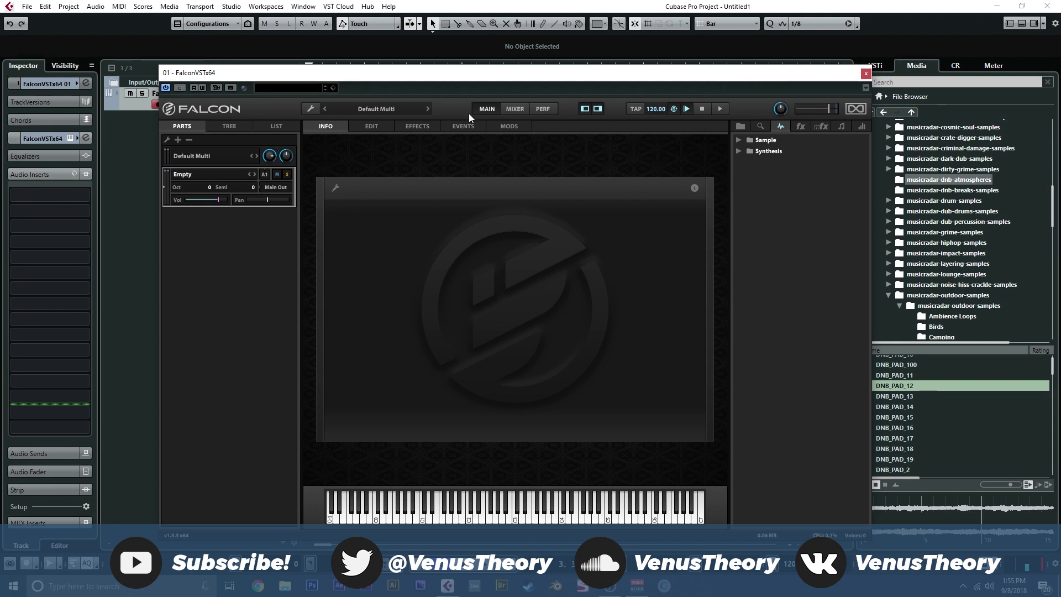
# Show Falcon's edit page with the layer list, and audition the GO_Campfire samples in the outdoor samples' Camping folder
pyautogui.click(387, 127)
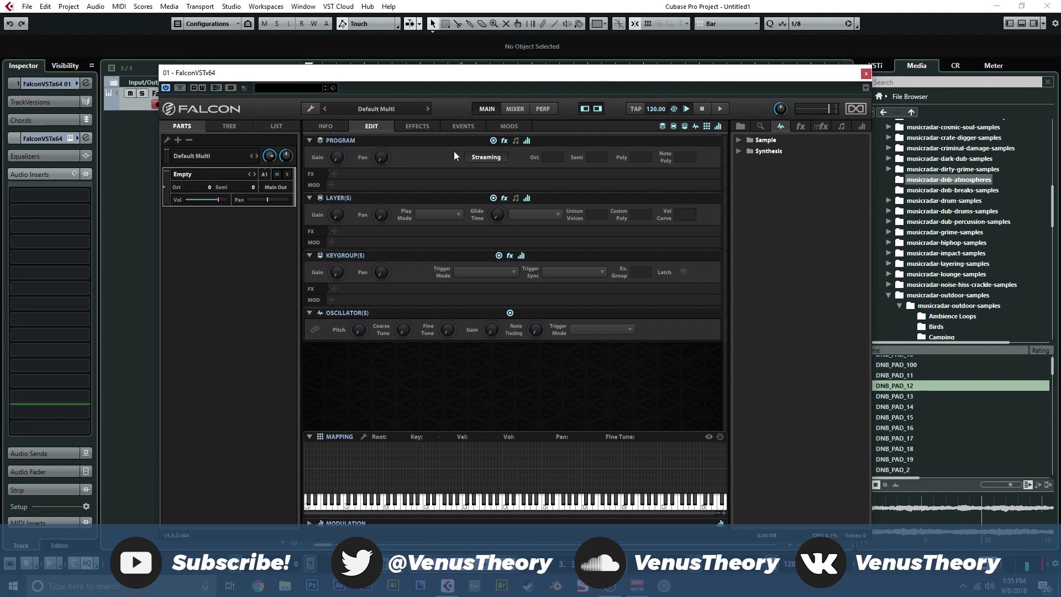
pyautogui.click(286, 127)
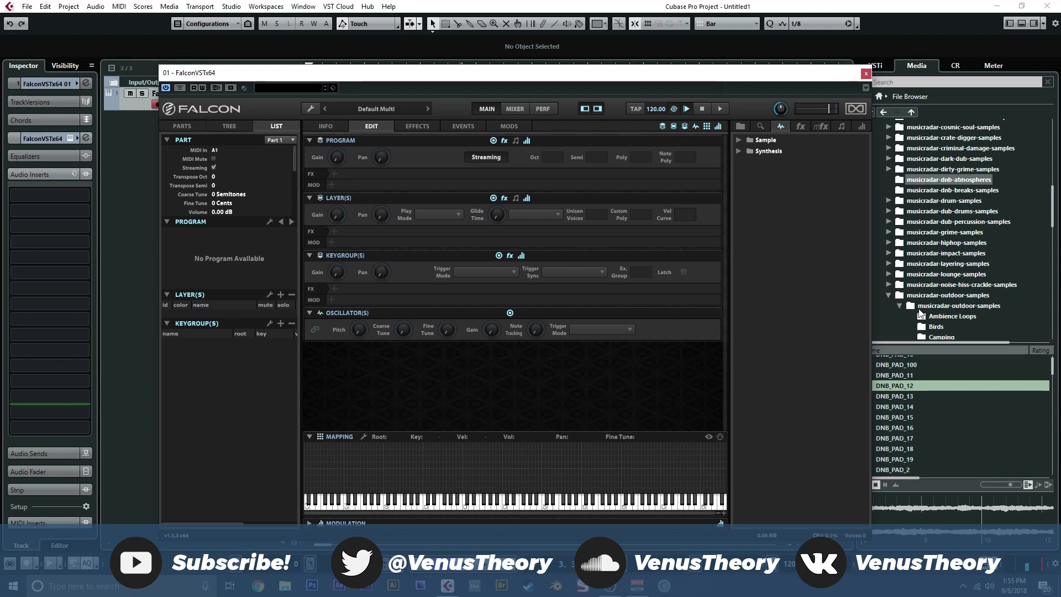
pyautogui.scroll(-1, 918, 304)
pyautogui.scroll(-1, 920, 304)
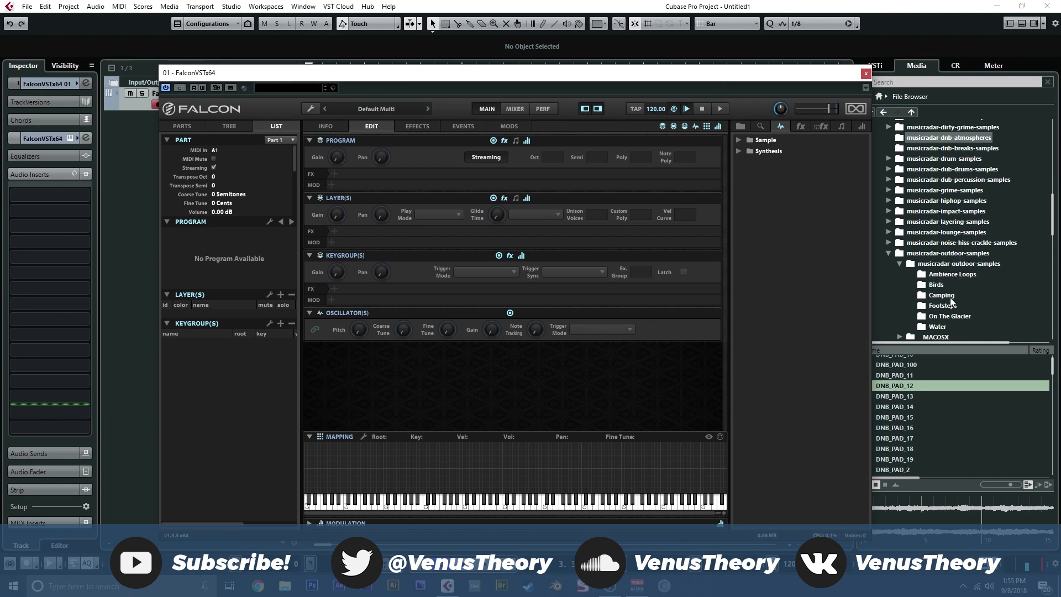
pyautogui.click(950, 298)
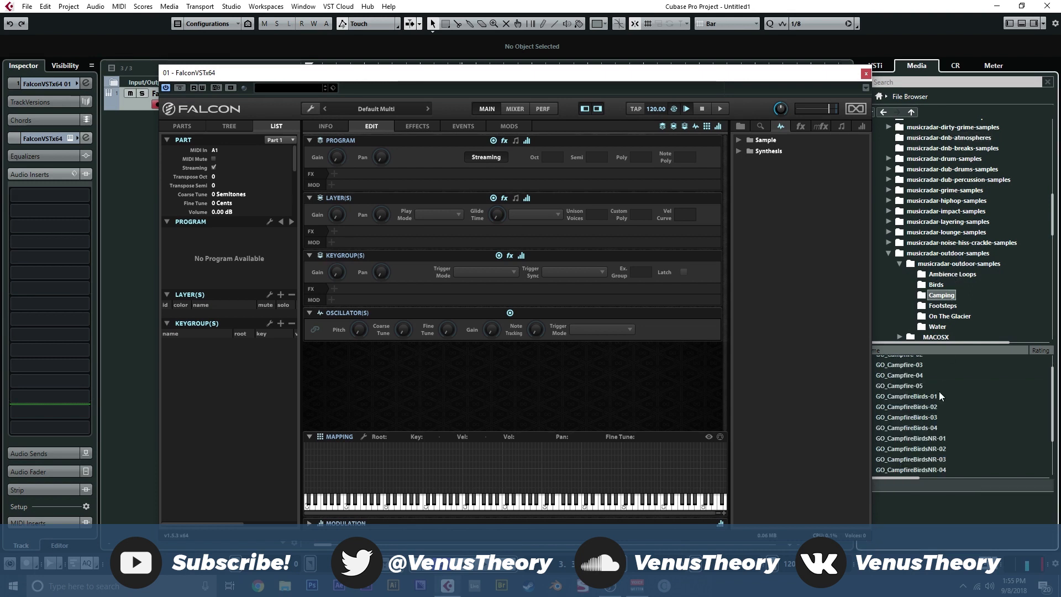
pyautogui.click(926, 405)
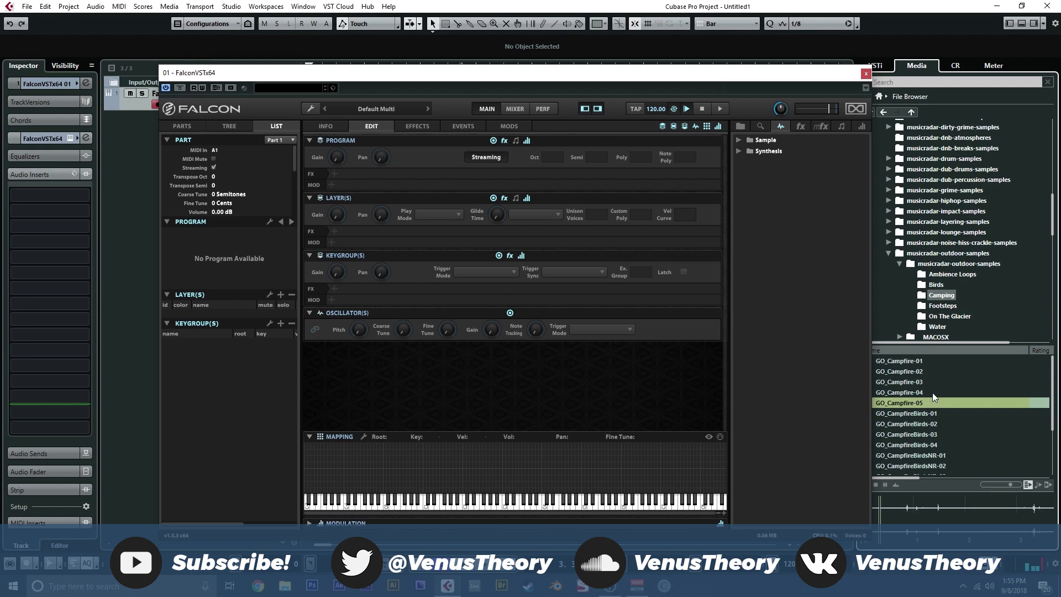
pyautogui.press('Up')
pyautogui.press('Up')
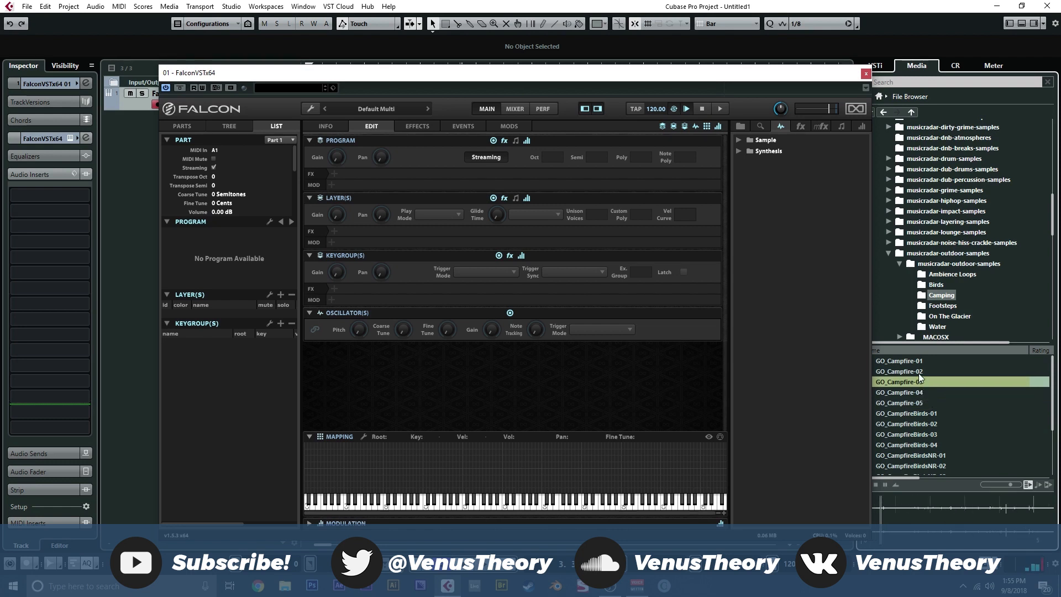
pyautogui.click(919, 374)
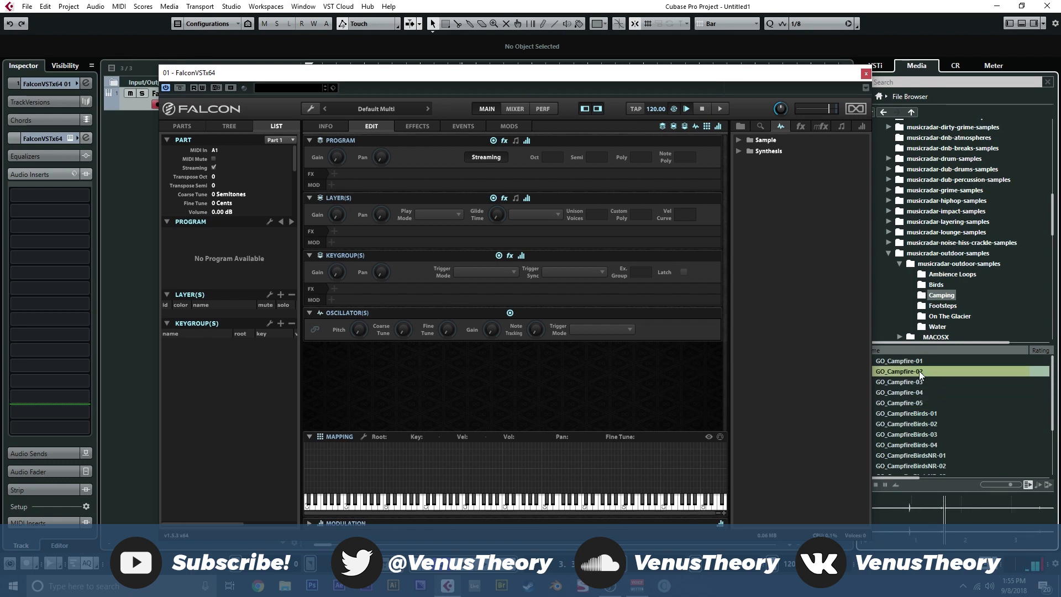
# Load GO_Campfire-02 into the keyboard mapping and rename its layer foley
pyautogui.moveTo(920, 374); pyautogui.dragTo(555, 447)
pyautogui.doubleClick(203, 314)
pyautogui.write('foley')
pyautogui.press('Return')
# Set the sample oscillator's note tracking to 0% and test it across several keys
pyautogui.moveTo(537, 332)
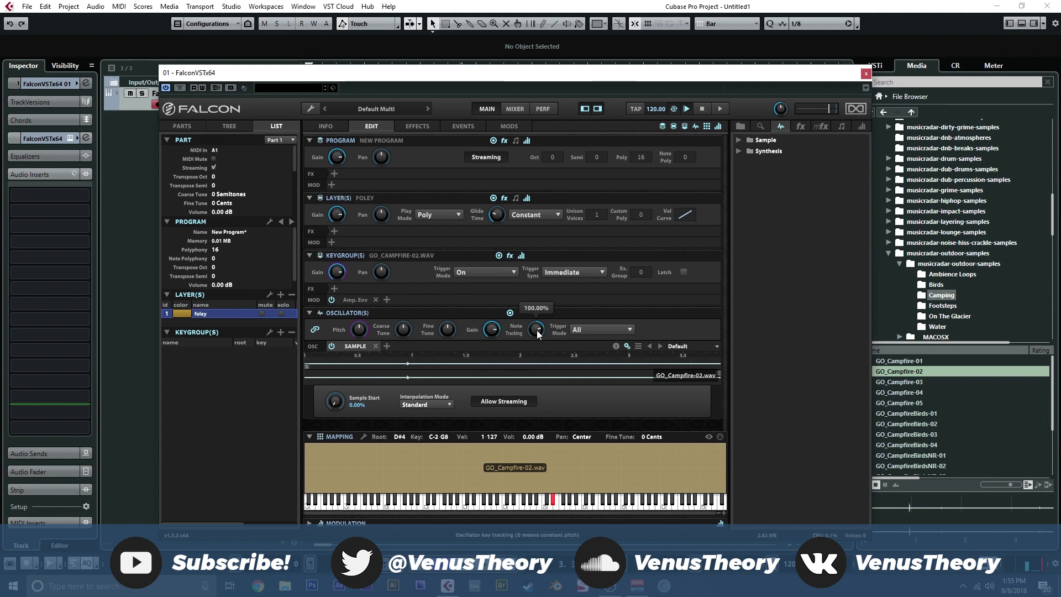
pyautogui.doubleClick(537, 330)
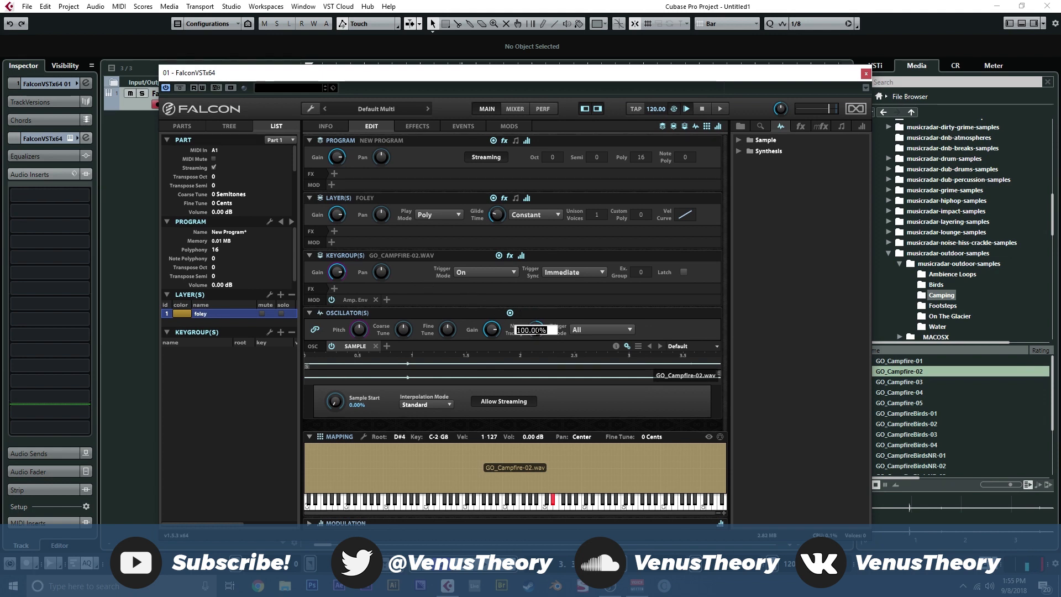
pyautogui.write('0')
pyautogui.press('Return')
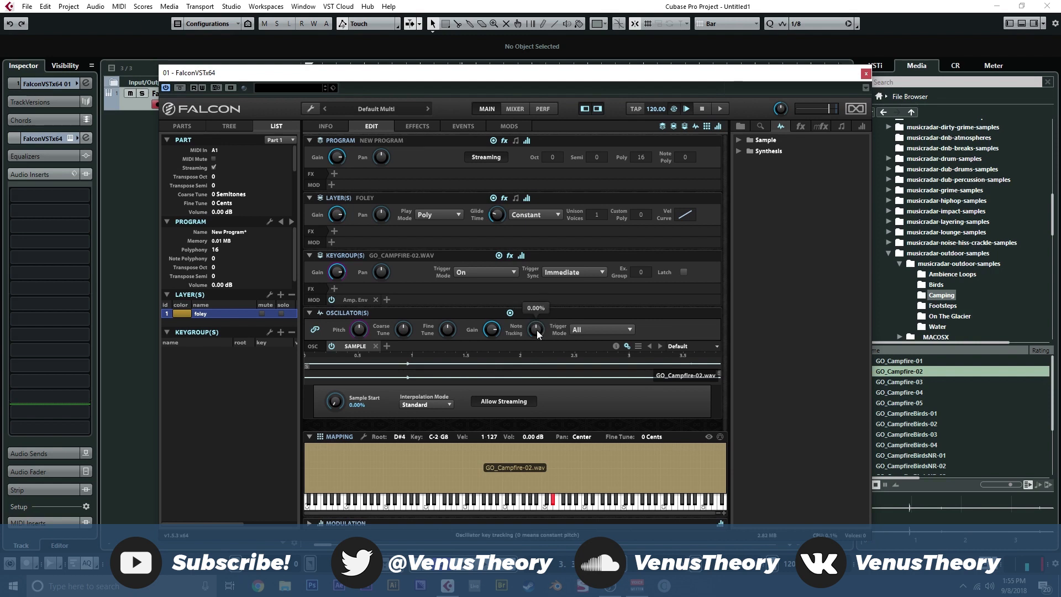
pyautogui.moveTo(590, 502); pyautogui.dragTo(480, 501)
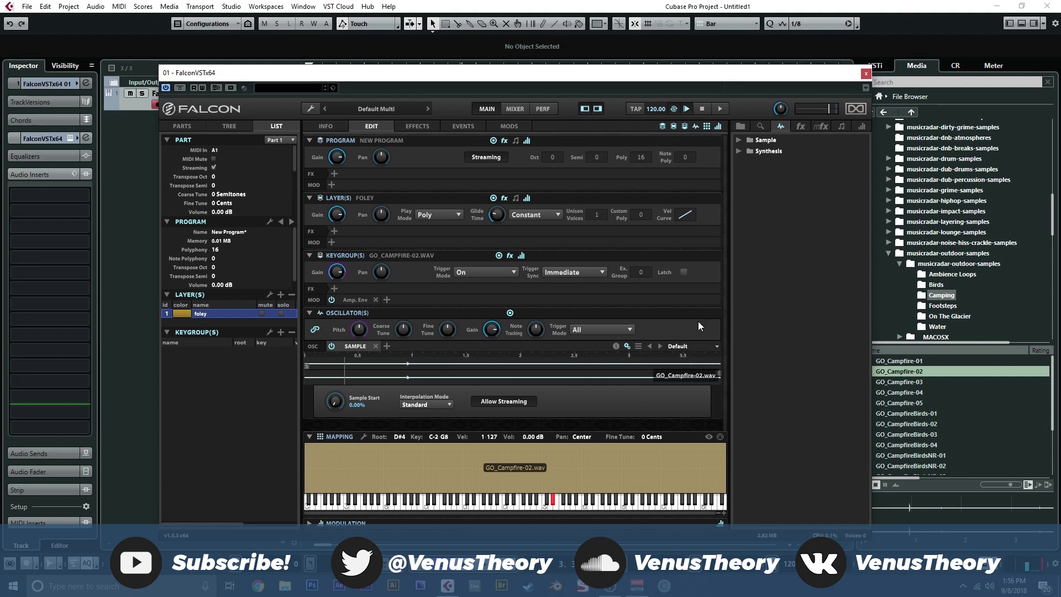
# Expand the foley keygroup's amp envelope and set its velocity amount to 88%
pyautogui.click(356, 300)
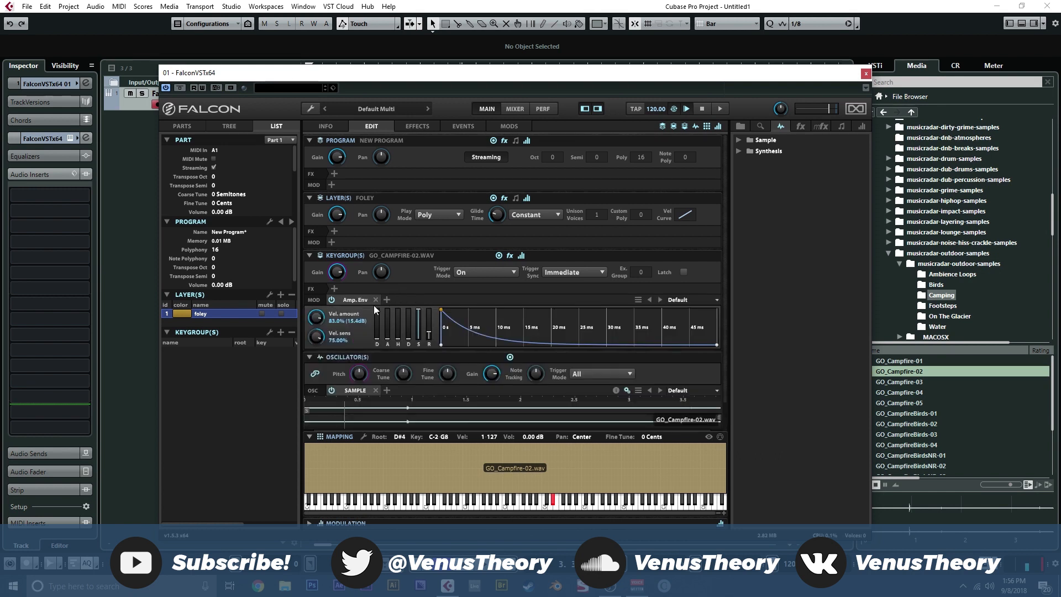
pyautogui.moveTo(345, 279)
pyautogui.moveTo(324, 323); pyautogui.dragTo(349, 440)
pyautogui.moveTo(317, 327); pyautogui.dragTo(316, 313)
# Reposition the Falcon window and add a second layer named tonal
pyautogui.moveTo(421, 78); pyautogui.dragTo(403, 38)
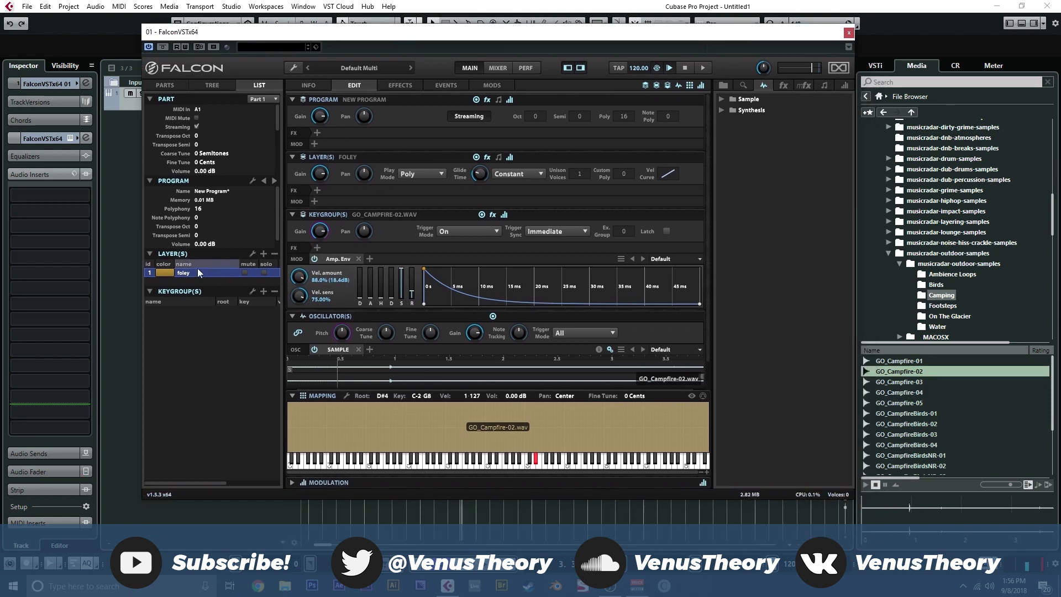
pyautogui.click(264, 253)
pyautogui.click(200, 282)
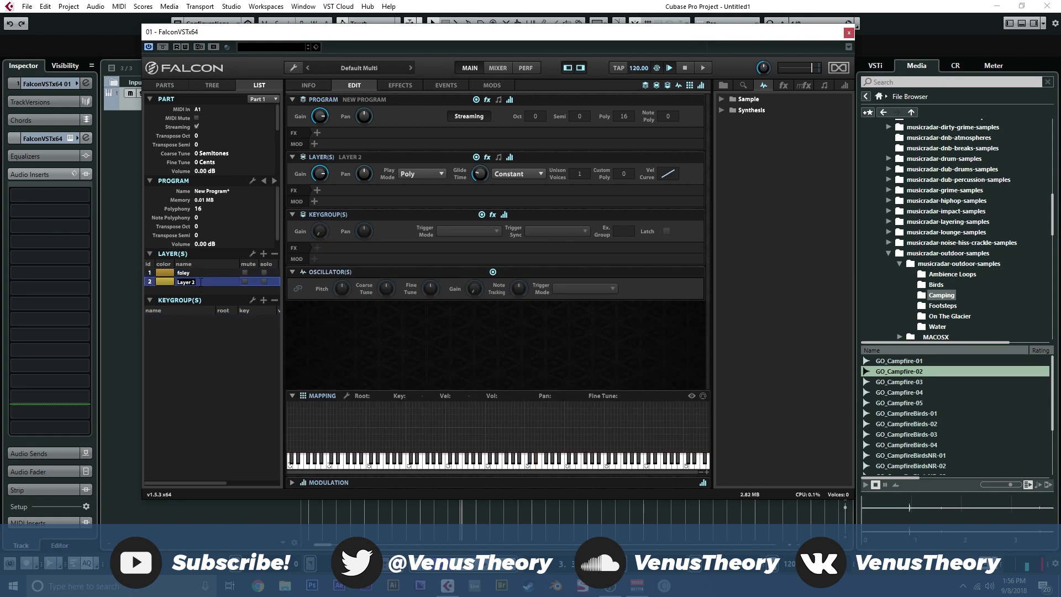
pyautogui.write('tonal')
pyautogui.press('Return')
# Add two more layers to the program, named fx and texture
pyautogui.click(263, 253)
pyautogui.doubleClick(204, 290)
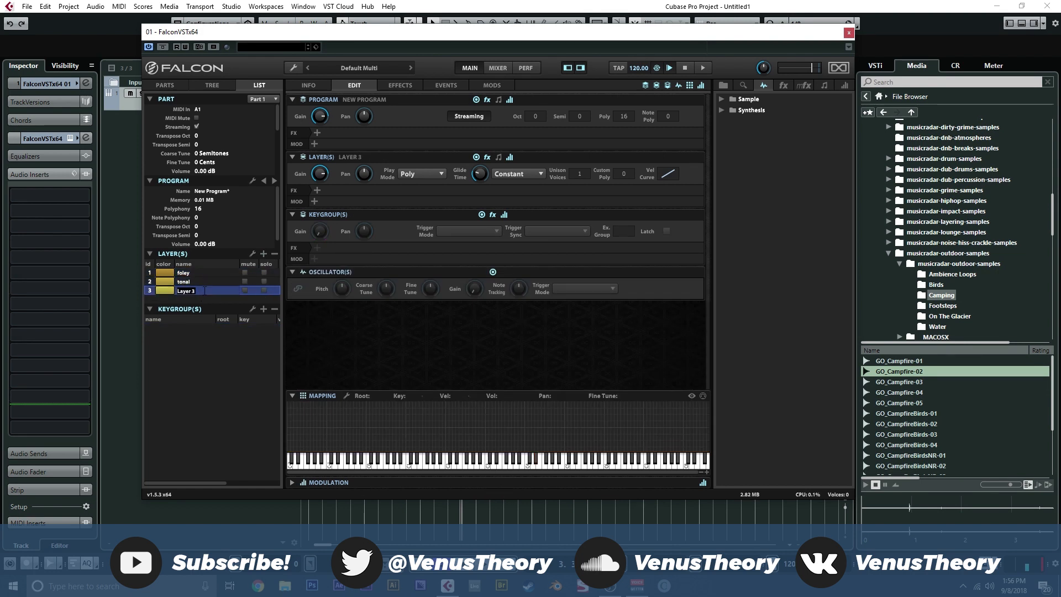
pyautogui.write('fx')
pyautogui.press('Return')
pyautogui.click(264, 253)
pyautogui.doubleClick(205, 299)
pyautogui.write('texture')
pyautogui.press('Return')
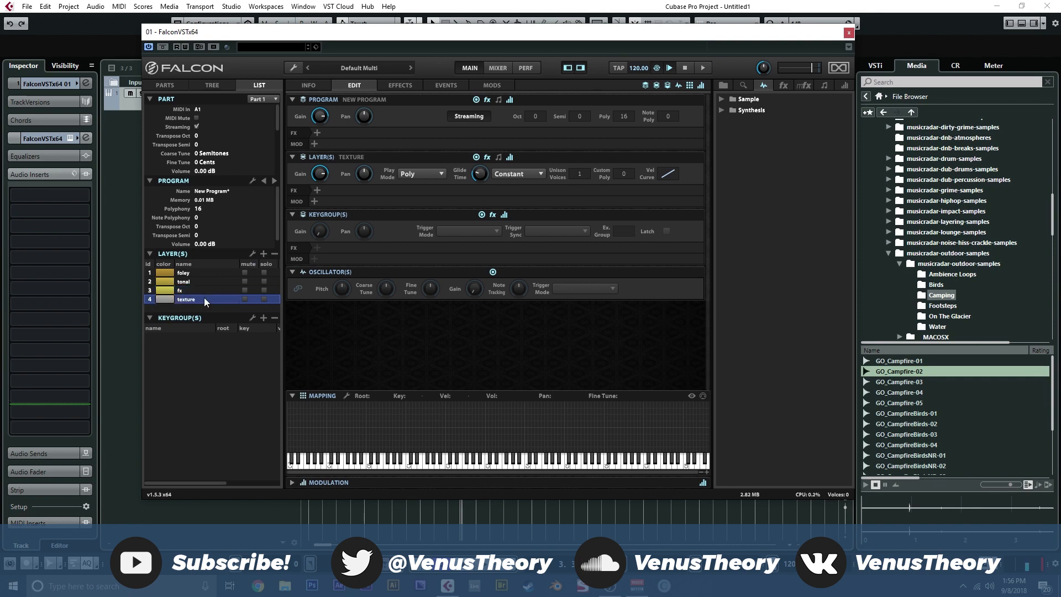
pyautogui.click(208, 282)
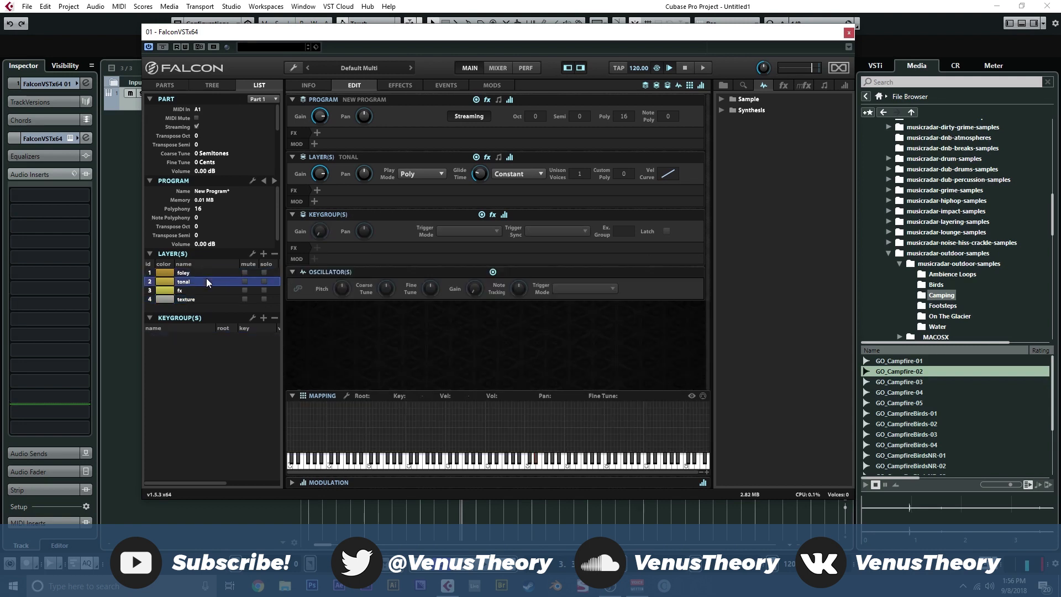
pyautogui.click(207, 291)
pyautogui.click(208, 300)
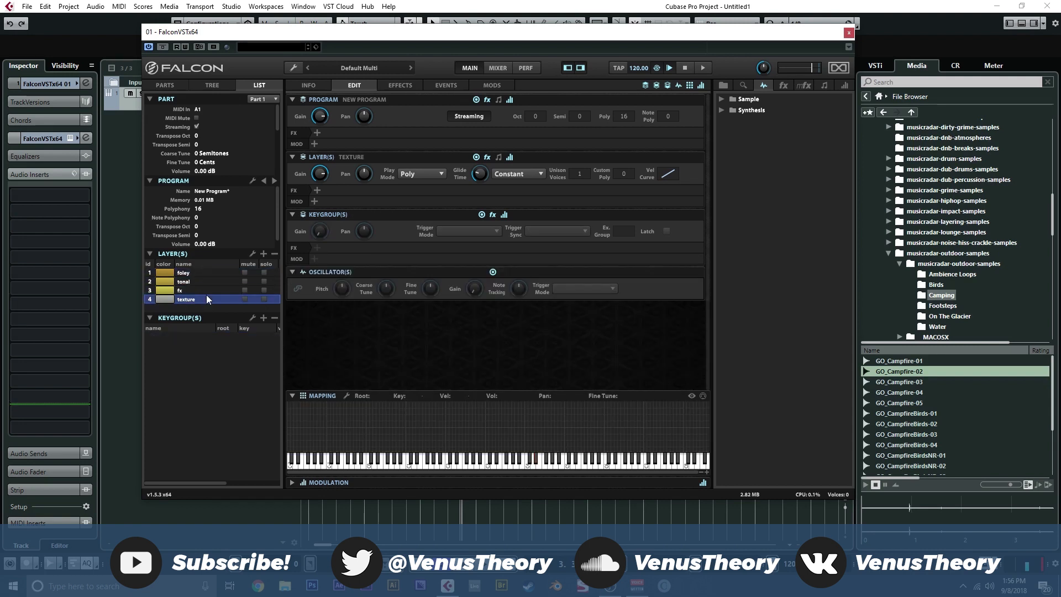
pyautogui.click(208, 282)
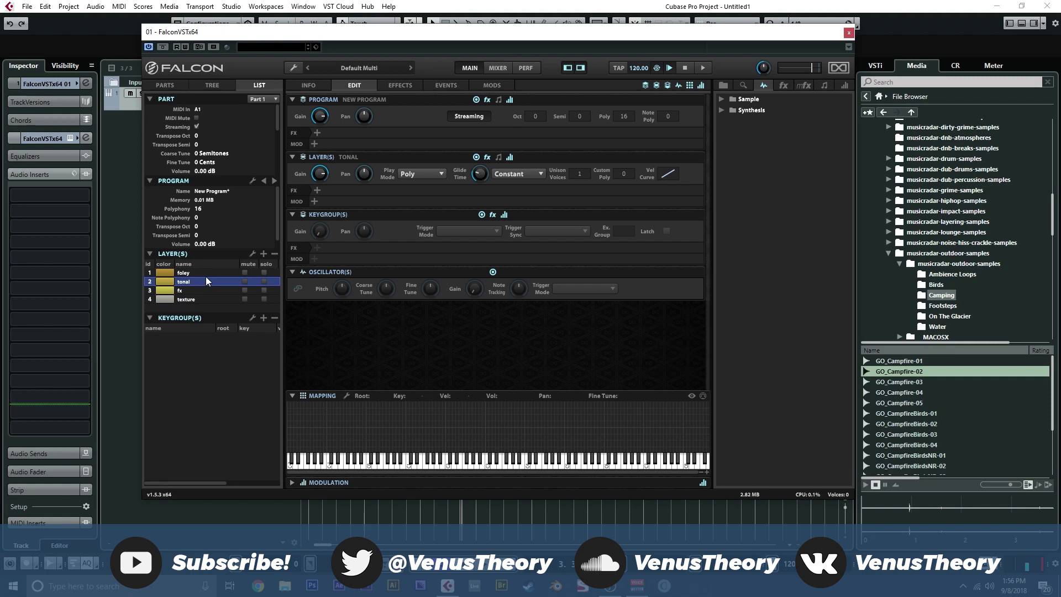
# Create a forward loop on the foley layer's campfire sample and extend it across the whole waveform
pyautogui.click(208, 274)
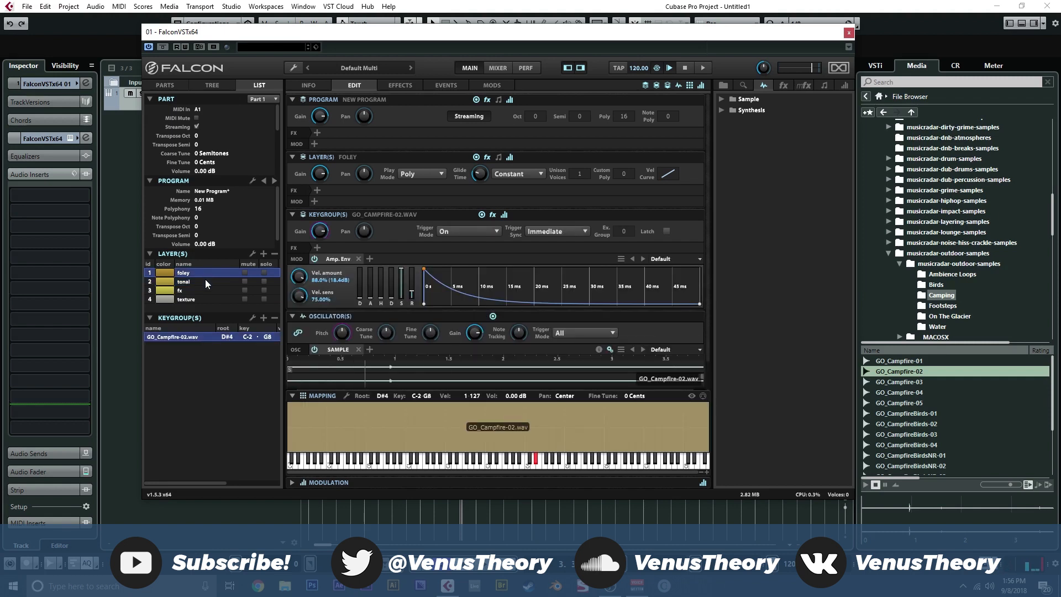
pyautogui.scroll(-1, 713, 352)
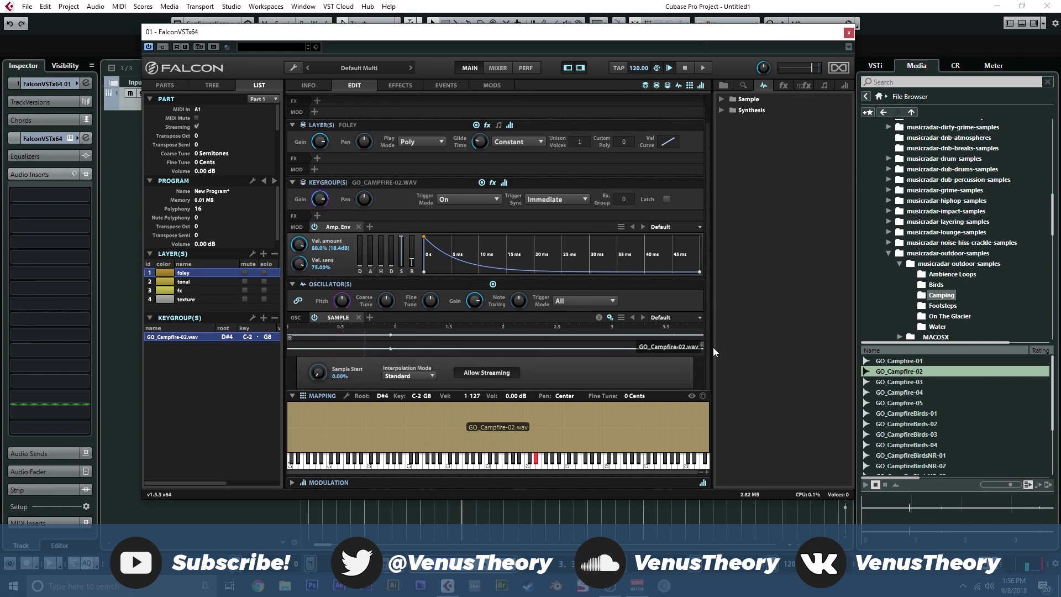
pyautogui.moveTo(309, 349); pyautogui.dragTo(551, 348)
pyautogui.rightClick(446, 348)
pyautogui.moveTo(460, 342)
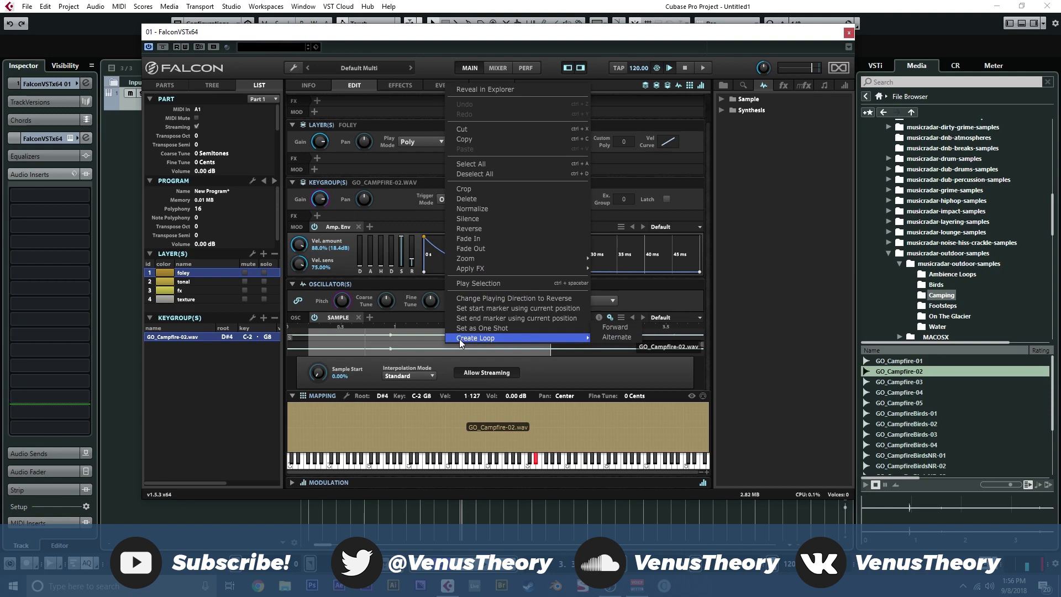
pyautogui.click(610, 327)
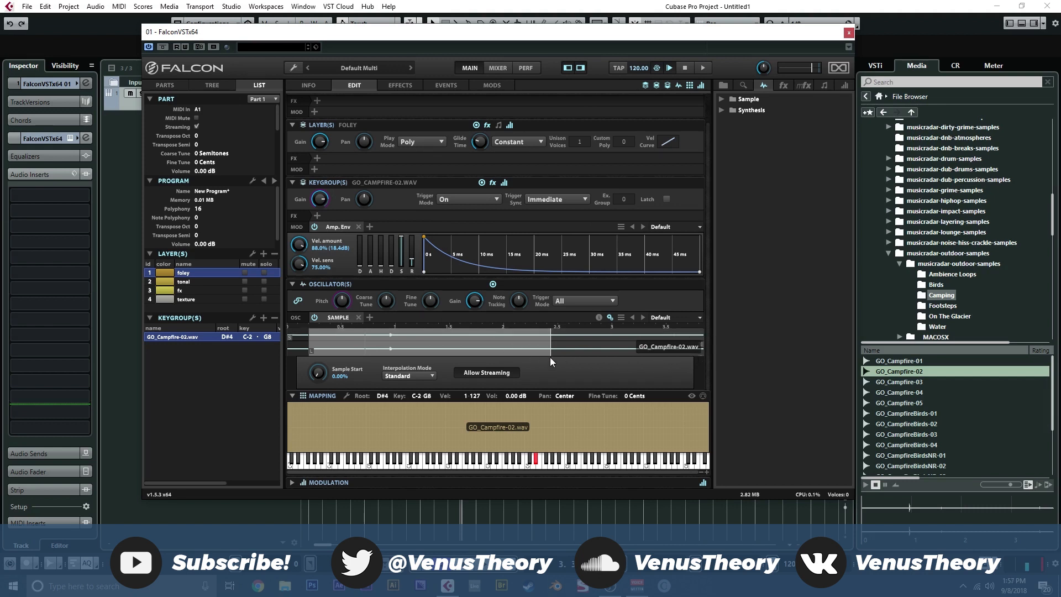
pyautogui.moveTo(563, 353); pyautogui.dragTo(705, 348)
pyautogui.moveTo(316, 352); pyautogui.dragTo(287, 352)
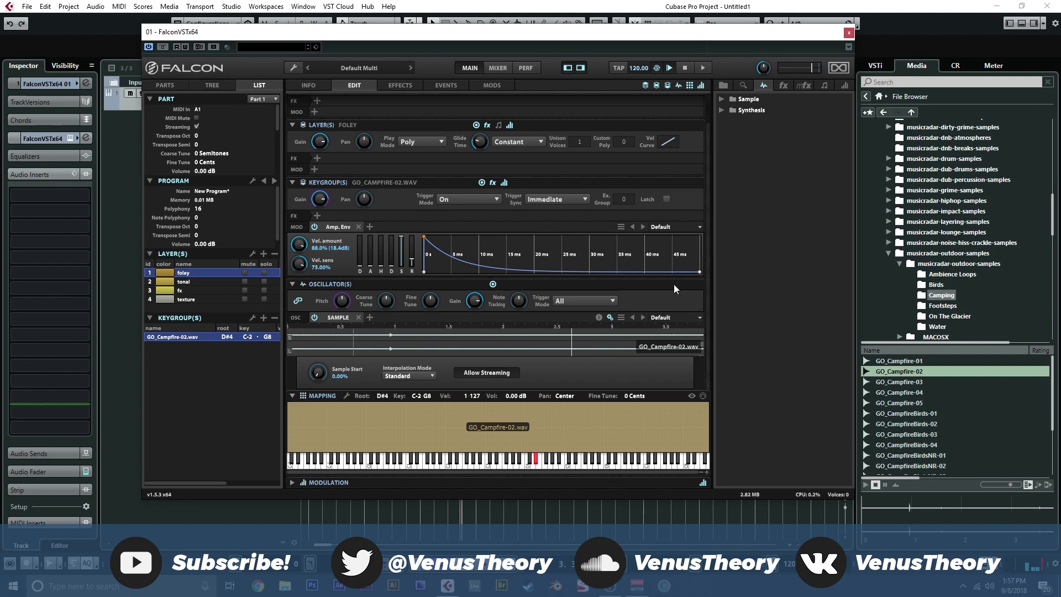
# Select the tonal layer and audition the DNB_PAD samples in the musicradar-dnb-atmospheres folder
pyautogui.click(210, 282)
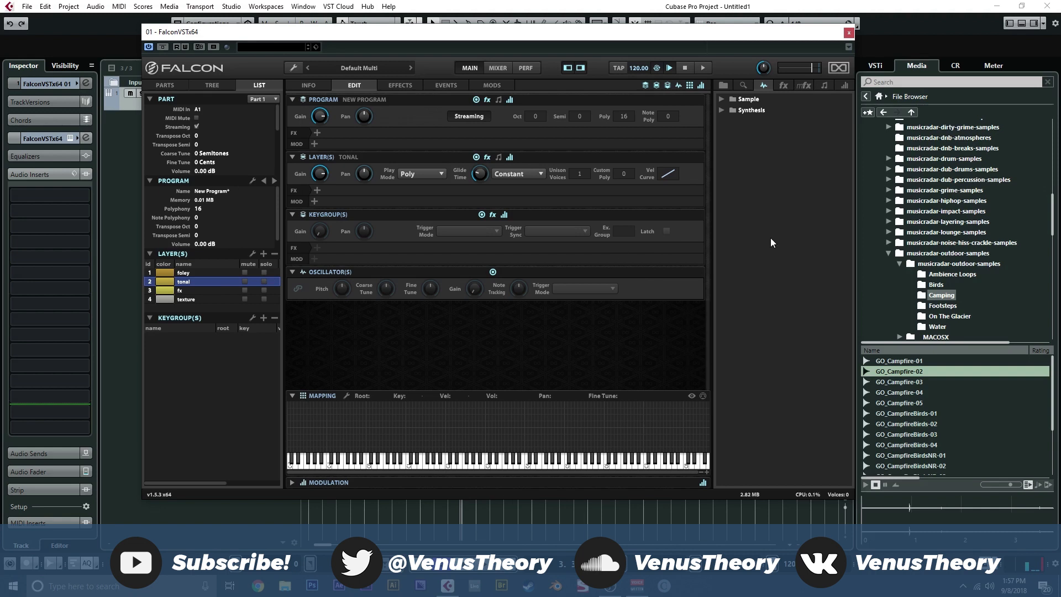
pyautogui.click(888, 253)
pyautogui.scroll(5, 921, 227)
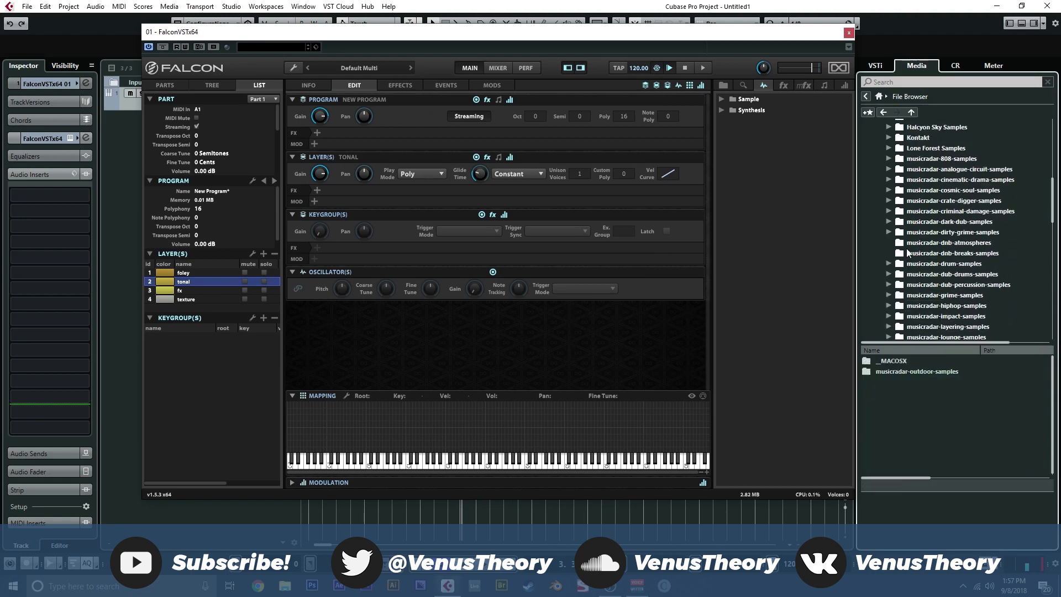
pyautogui.click(917, 243)
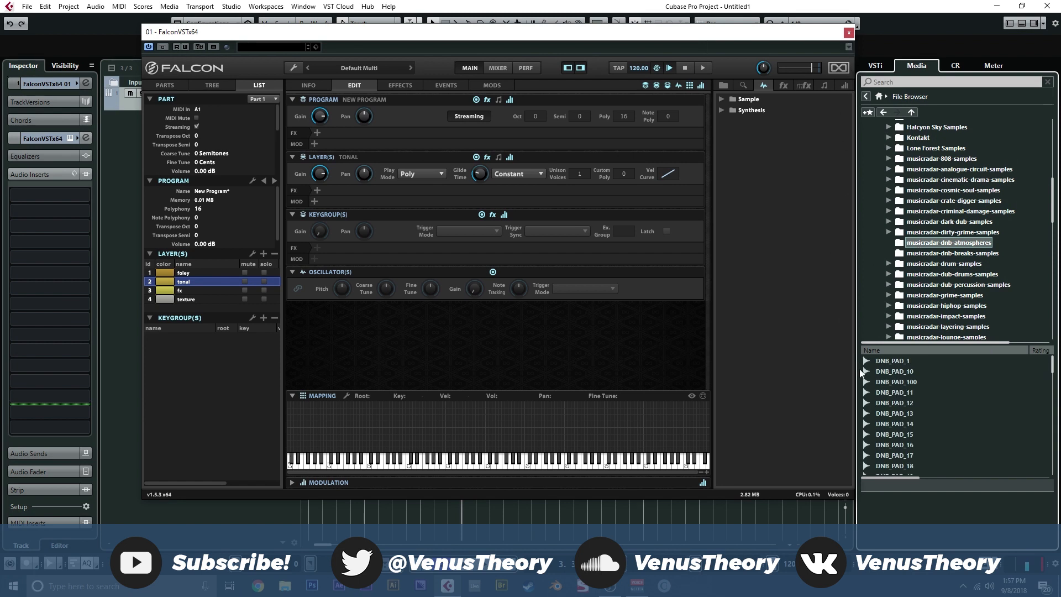
pyautogui.click(924, 434)
pyautogui.click(918, 444)
pyautogui.scroll(-1, 918, 455)
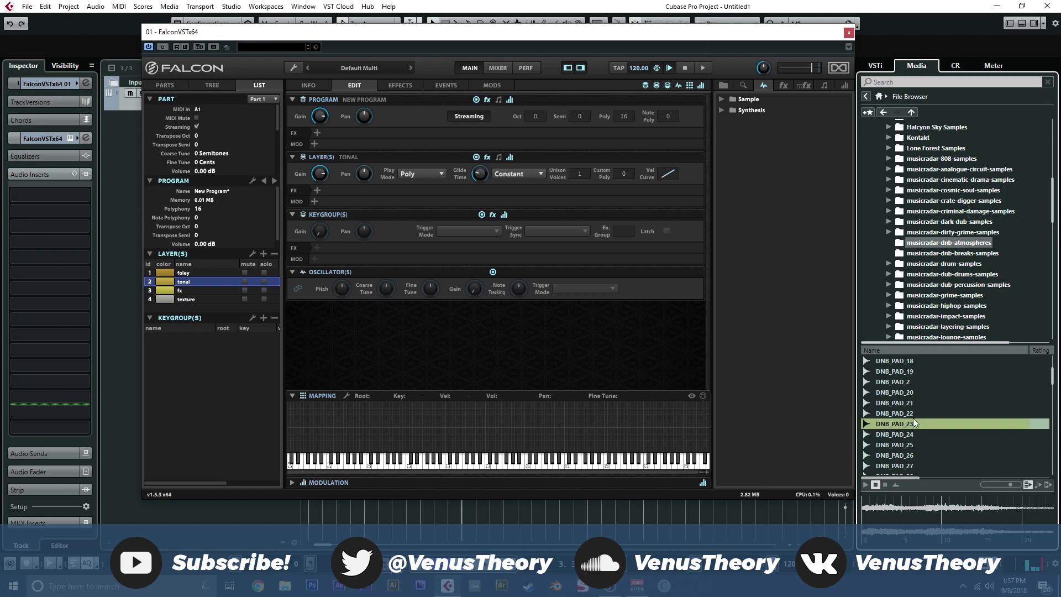
# Import DNB_PAD_23 onto a new audio track, close the Falcon window, and move the clip to start at bar 1
pyautogui.moveTo(904, 425); pyautogui.dragTo(529, 508)
pyautogui.click(580, 349)
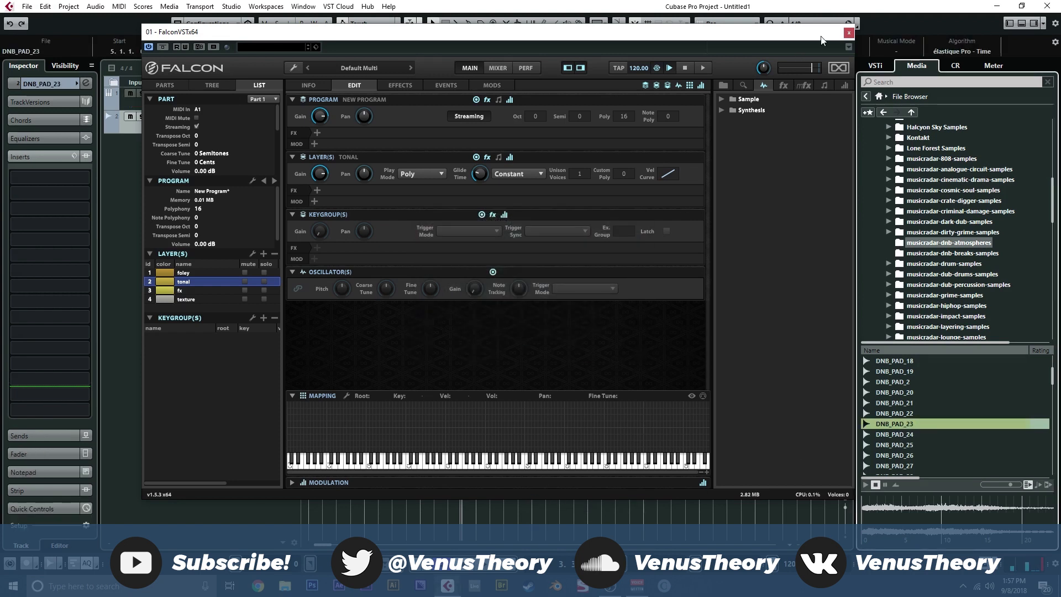
pyautogui.click(849, 34)
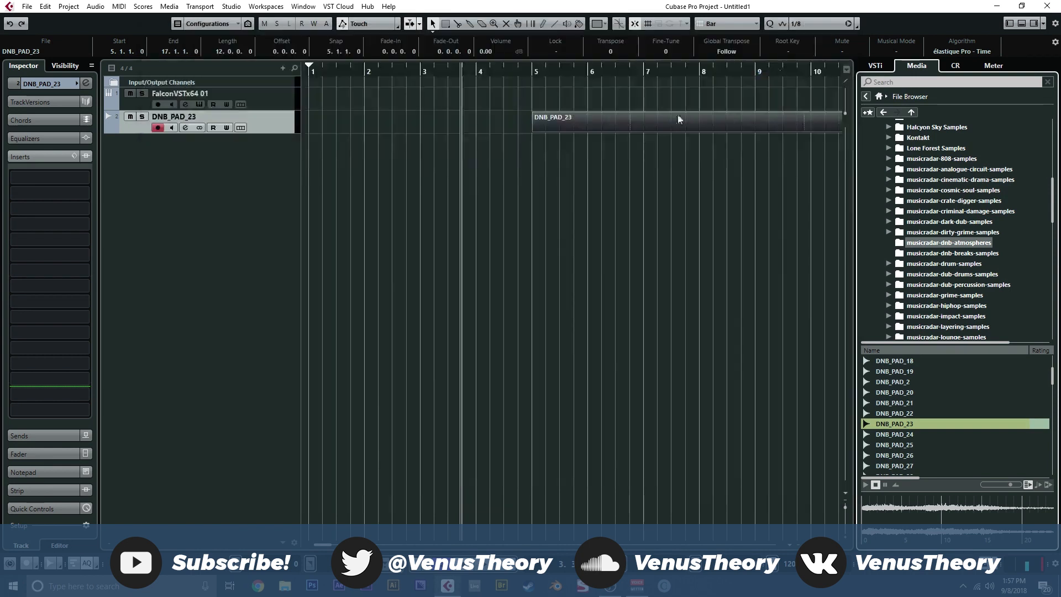
pyautogui.moveTo(575, 124); pyautogui.dragTo(335, 127)
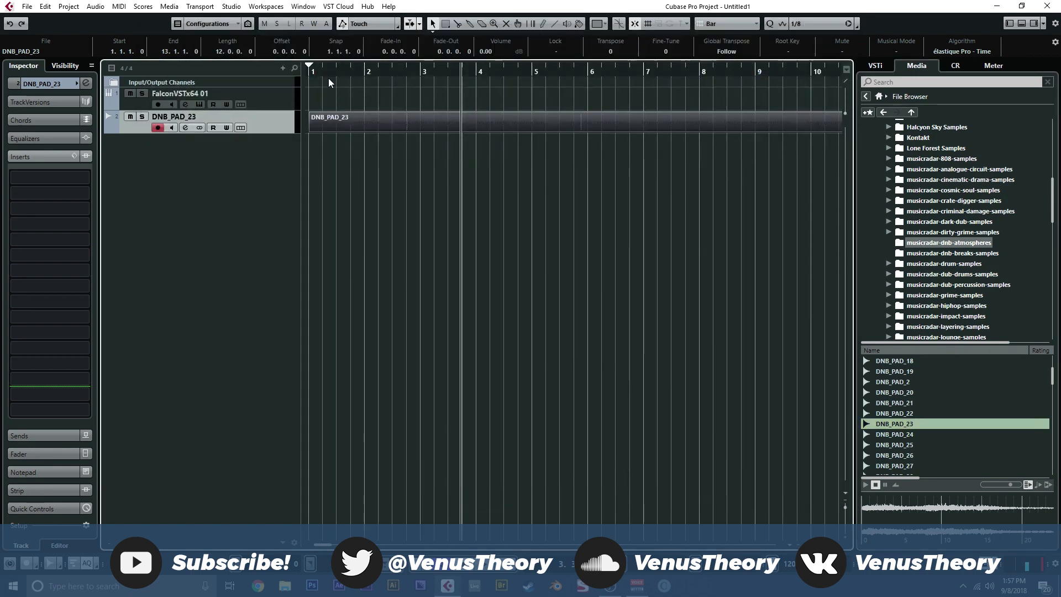
# Insert the Tuner plug-in on the DNB_PAD_23 track and place it in the second insert slot
pyautogui.press('g')
pyautogui.press('g')
pyautogui.press('g')
pyautogui.press('g')
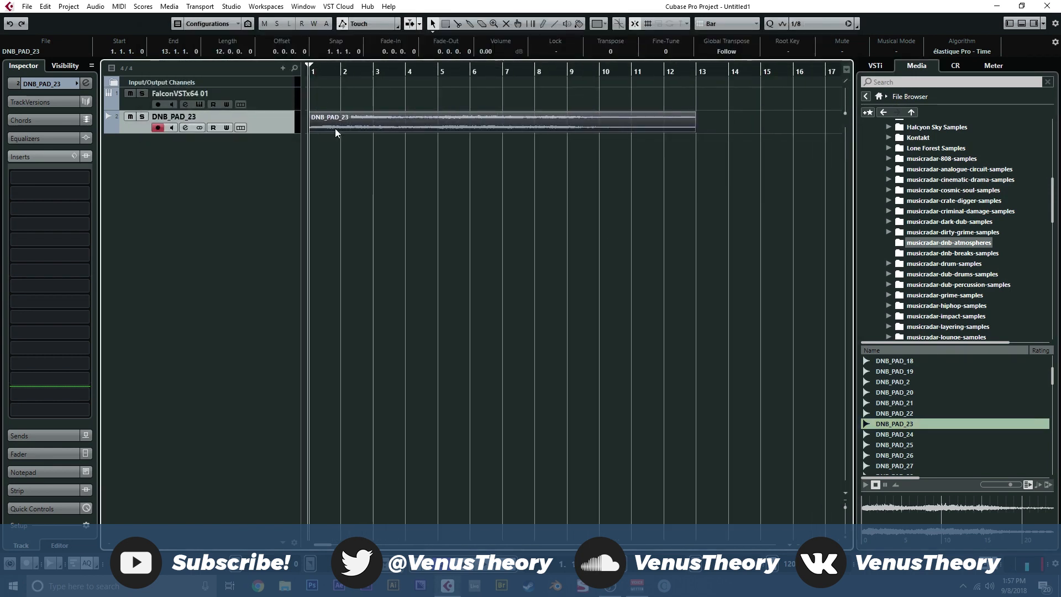
pyautogui.press('h')
pyautogui.press('h')
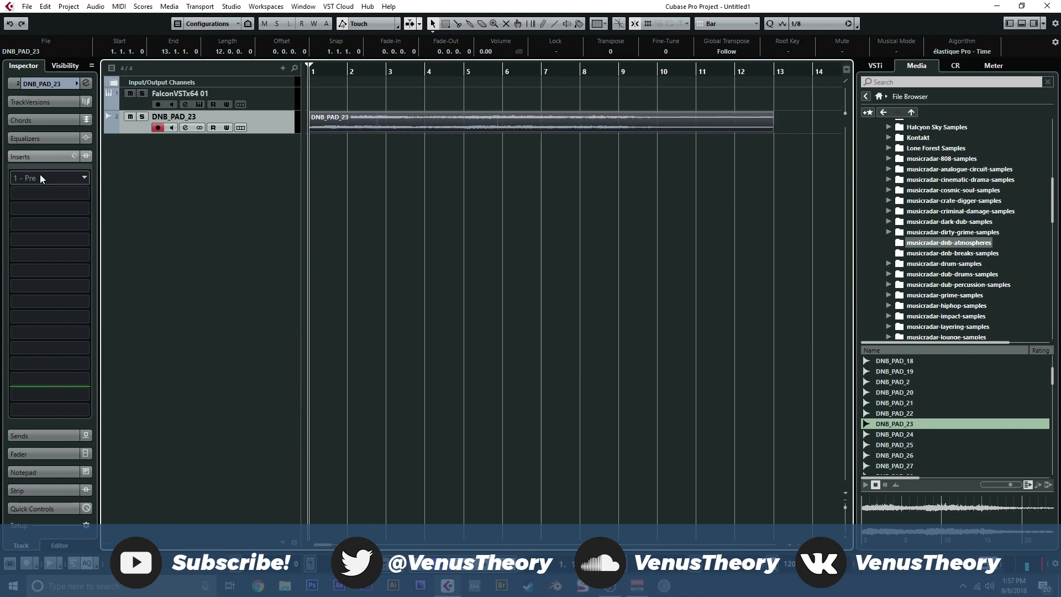
pyautogui.click(40, 178)
pyautogui.write('tuner')
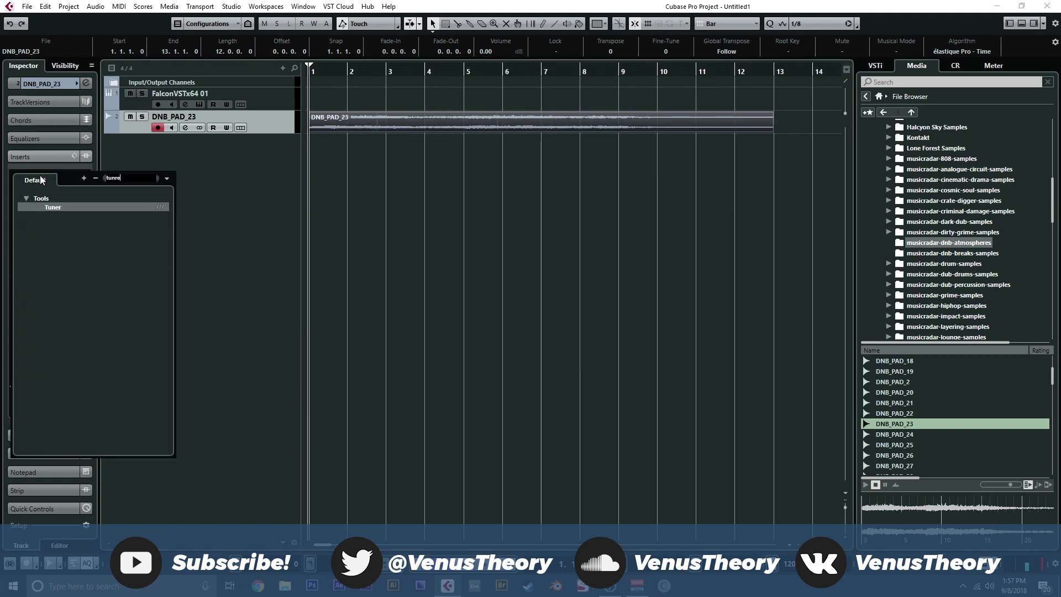
pyautogui.press('Return')
pyautogui.moveTo(41, 177); pyautogui.dragTo(50, 192)
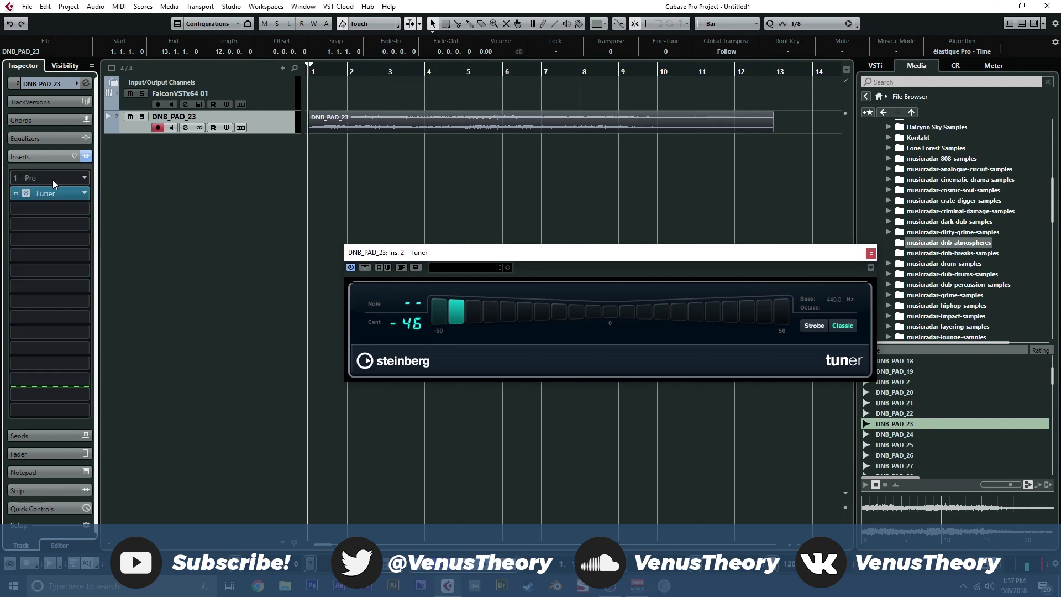
# Insert the Frequency EQ in the DNB_PAD_23 track's first insert slot and arrange its window and the Tuner side by side
pyautogui.click(51, 179)
pyautogui.click(31, 263)
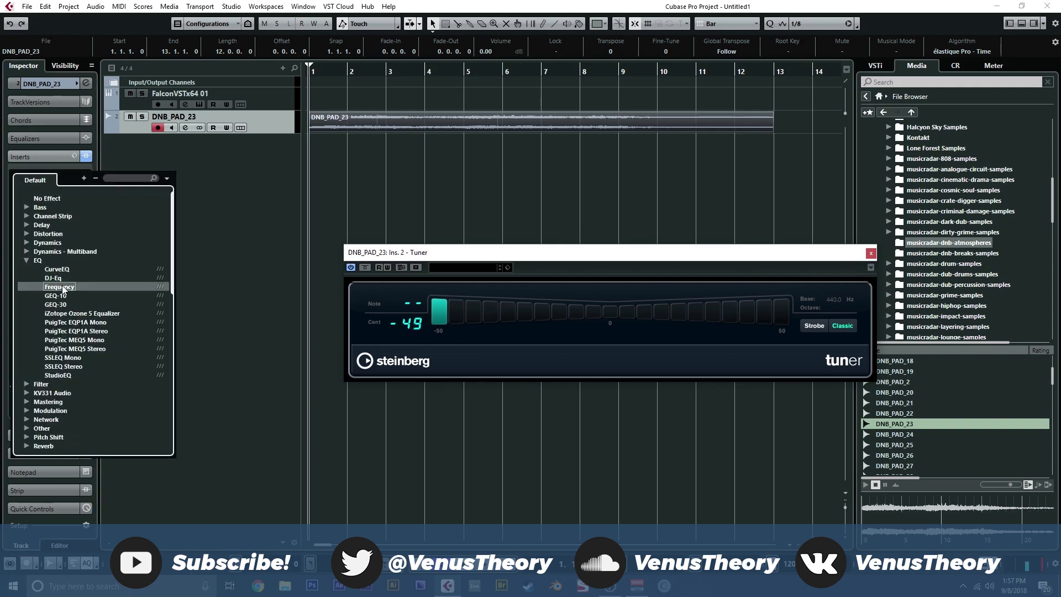
pyautogui.click(52, 287)
pyautogui.moveTo(407, 255); pyautogui.dragTo(200, 298)
pyautogui.moveTo(503, 63); pyautogui.dragTo(525, 40)
pyautogui.moveTo(380, 301); pyautogui.dragTo(391, 406)
pyautogui.moveTo(623, 44); pyautogui.dragTo(649, 34)
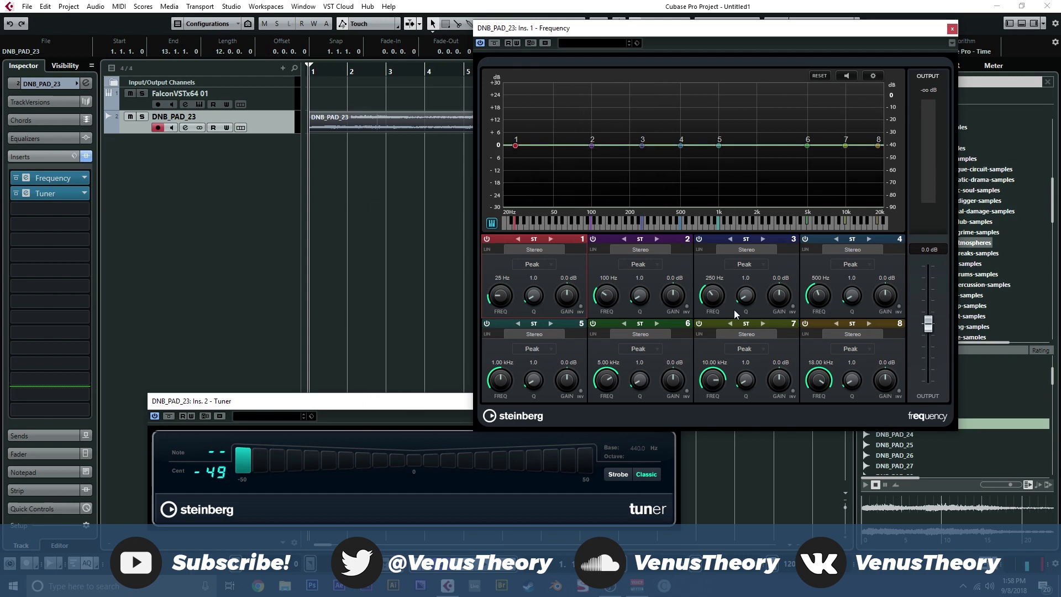
# Set Frequency bands 1 and 8 to Cut 24 and narrow them to 71 Hz and 136 Hz during playback to read the pad's pitch
pyautogui.click(844, 349)
pyautogui.click(854, 387)
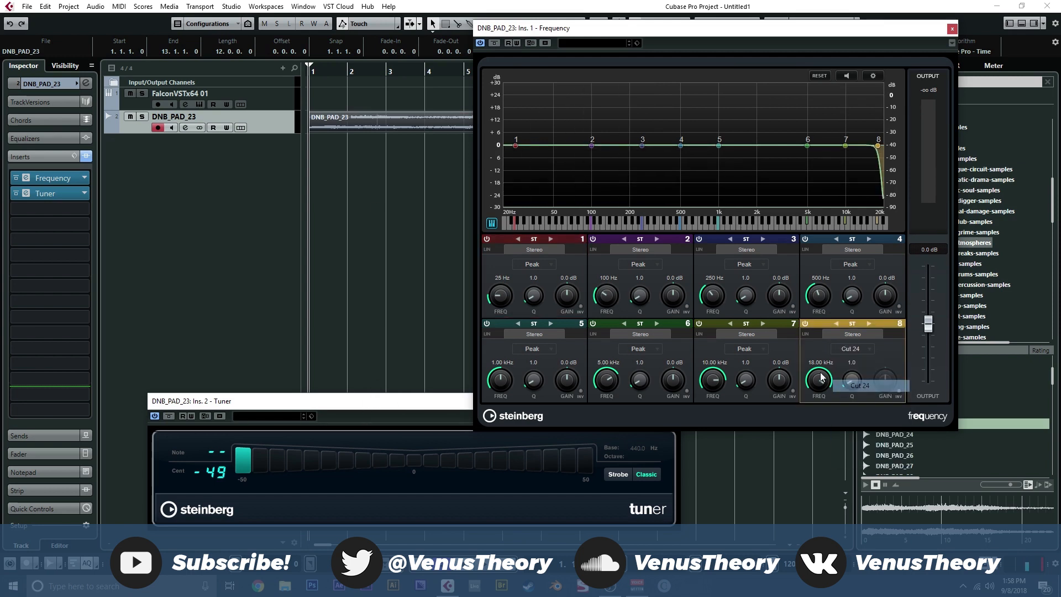
pyautogui.click(532, 264)
pyautogui.click(542, 300)
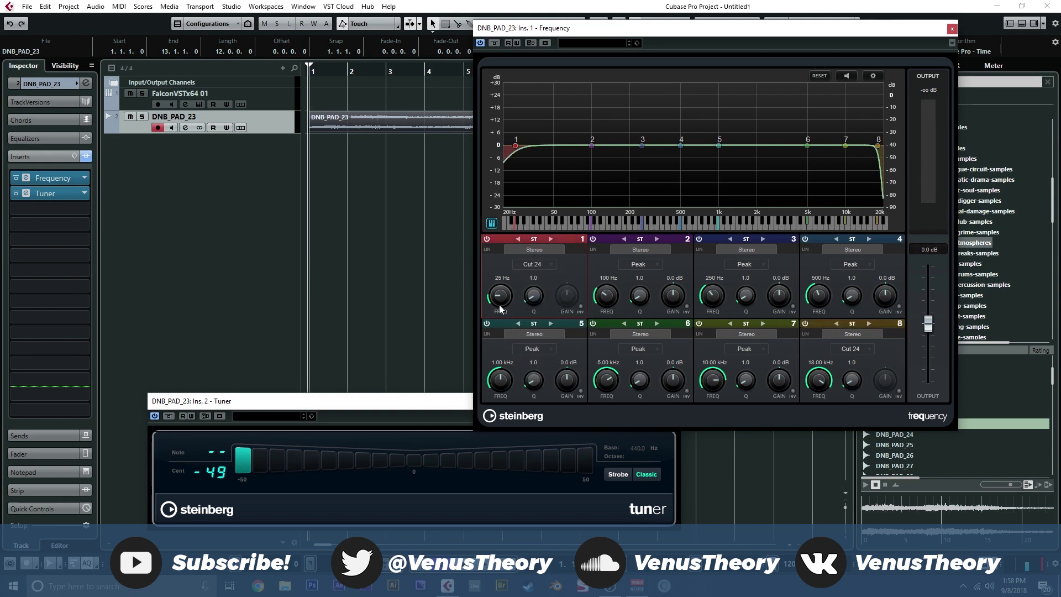
pyautogui.press('space')
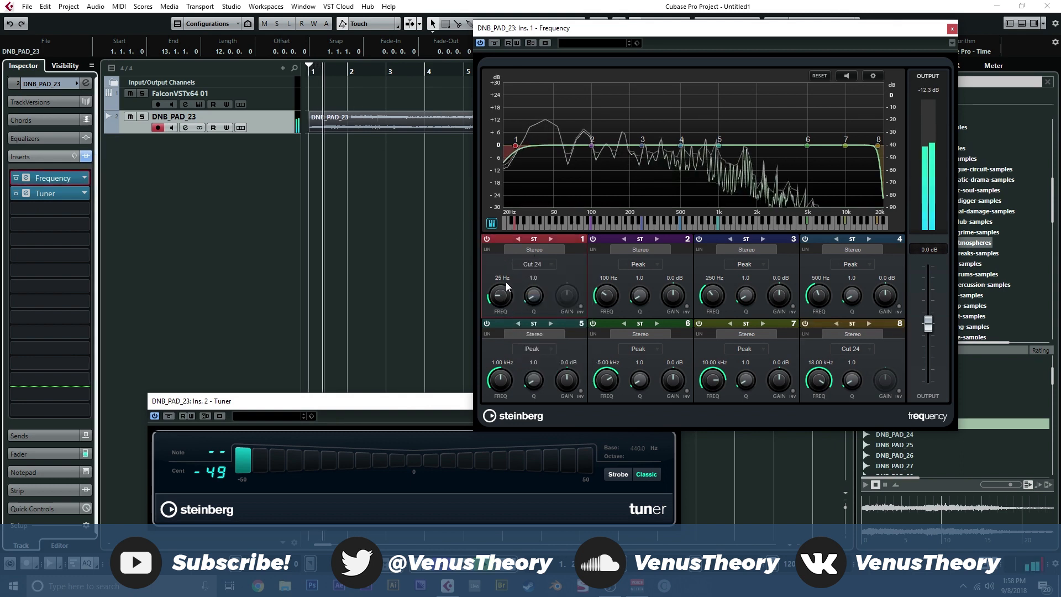
pyautogui.moveTo(506, 281); pyautogui.dragTo(499, 281)
pyautogui.moveTo(819, 380); pyautogui.dragTo(819, 454)
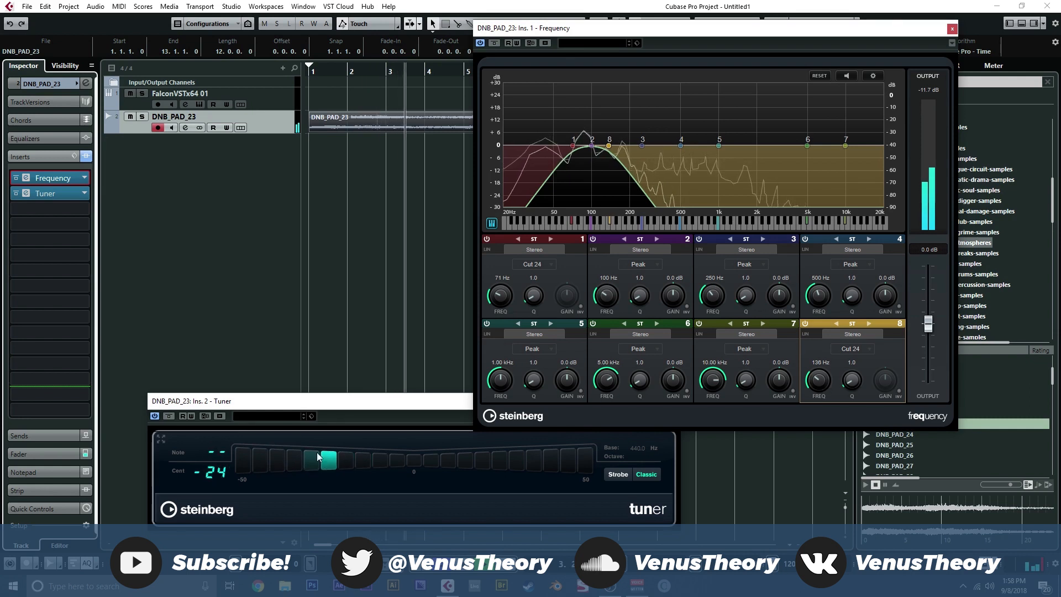
# Close the Frequency and Tuner windows and delete the DNB_PAD_23 audio track
pyautogui.click(951, 28)
pyautogui.click(674, 402)
pyautogui.press('Delete')
pyautogui.press('Return')
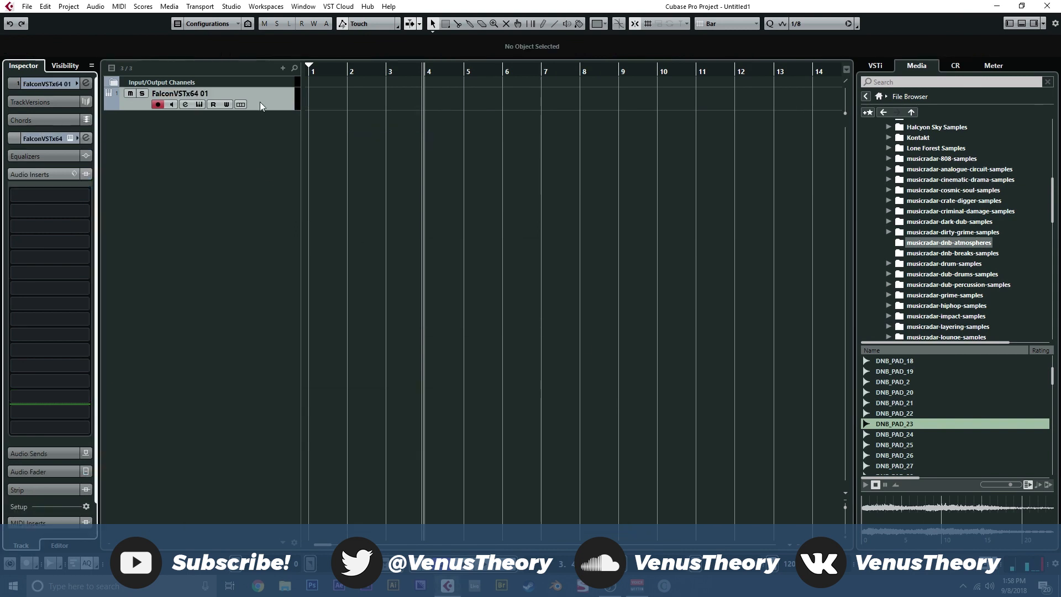
# Reopen Falcon, map DNB_PAD_23 to the tonal layer with root D#4, and loop the whole sample forward
pyautogui.click(199, 104)
pyautogui.moveTo(911, 422); pyautogui.dragTo(536, 411)
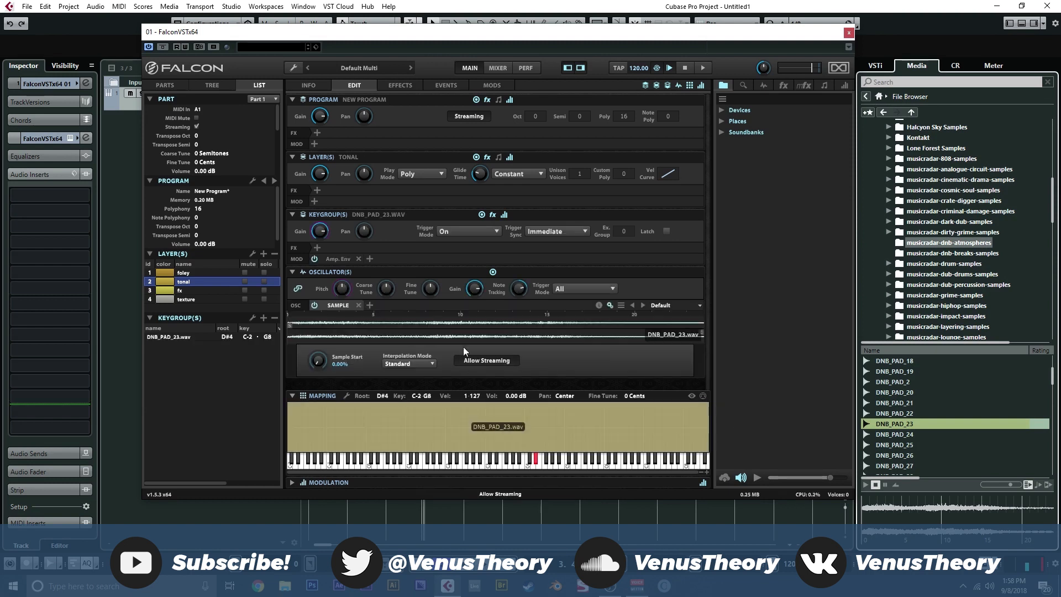
pyautogui.moveTo(332, 327); pyautogui.dragTo(554, 327)
pyautogui.rightClick(513, 330)
pyautogui.moveTo(538, 328)
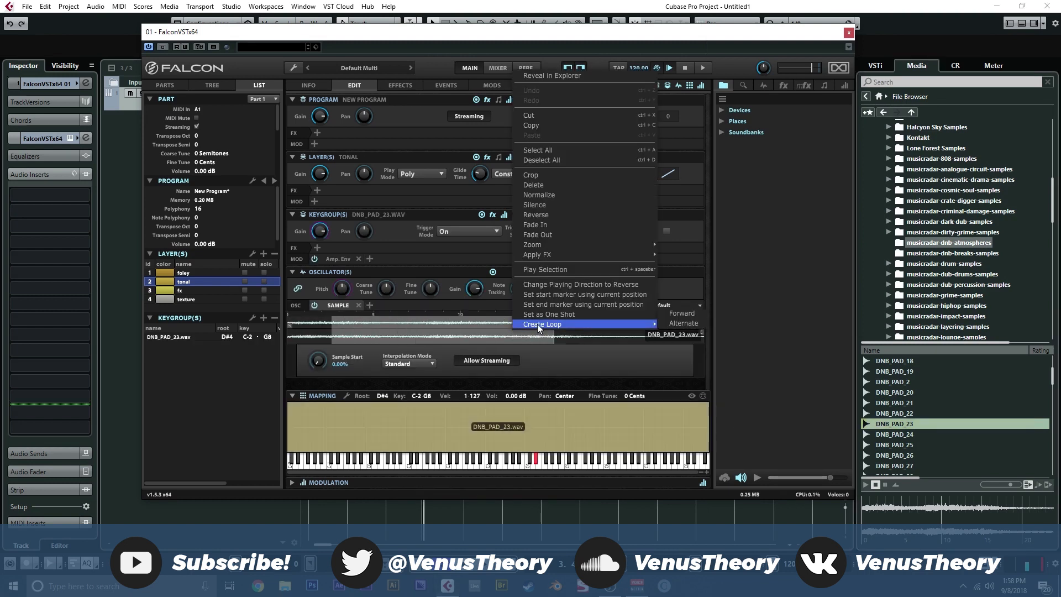
pyautogui.click(682, 314)
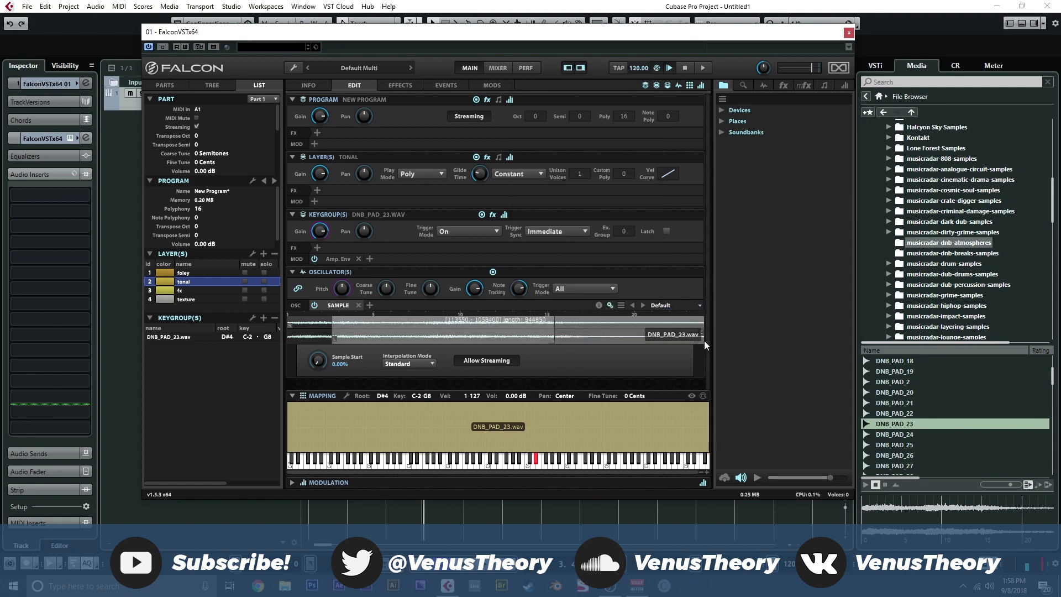
pyautogui.moveTo(552, 342)
pyautogui.mouseDown()
pyautogui.moveTo(689, 342)
pyautogui.moveTo(685, 353)
pyautogui.mouseUp()
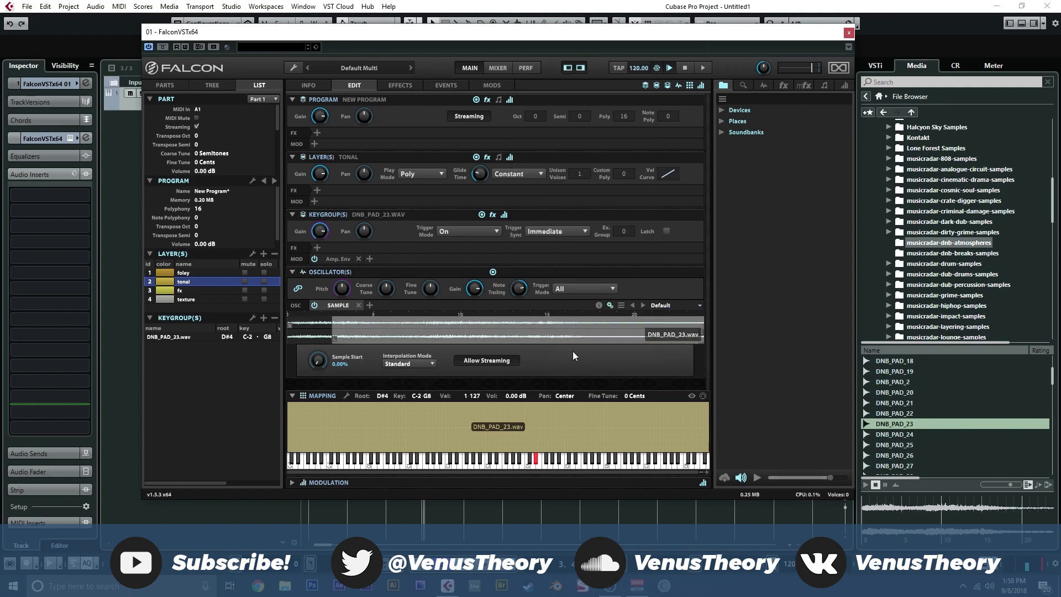
pyautogui.moveTo(335, 336); pyautogui.dragTo(271, 344)
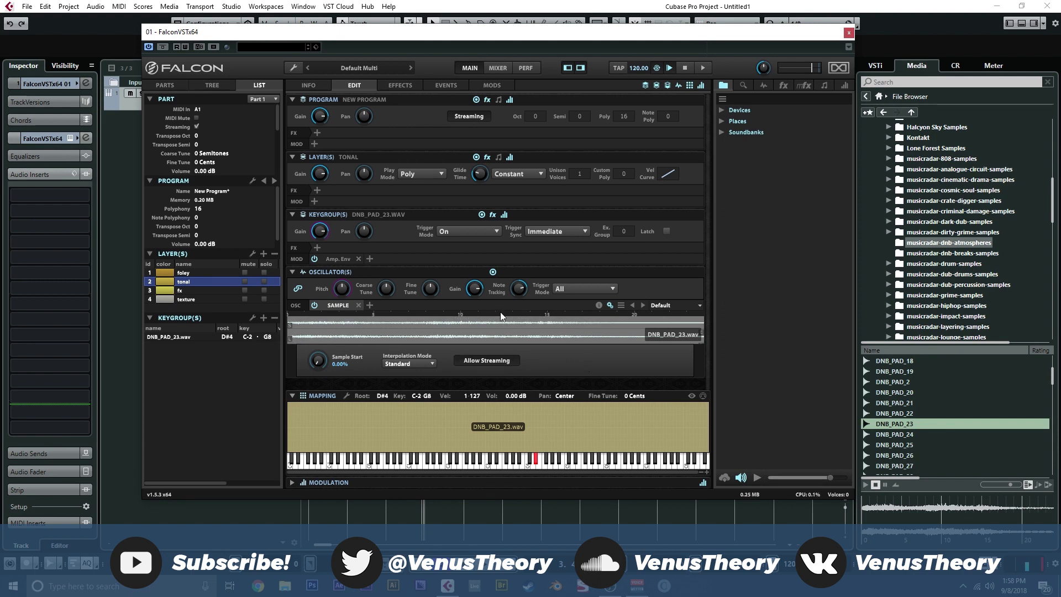
# Select the fx layer and audition loop samples in the musicradar-techno-atmos-samples folder
pyautogui.click(205, 291)
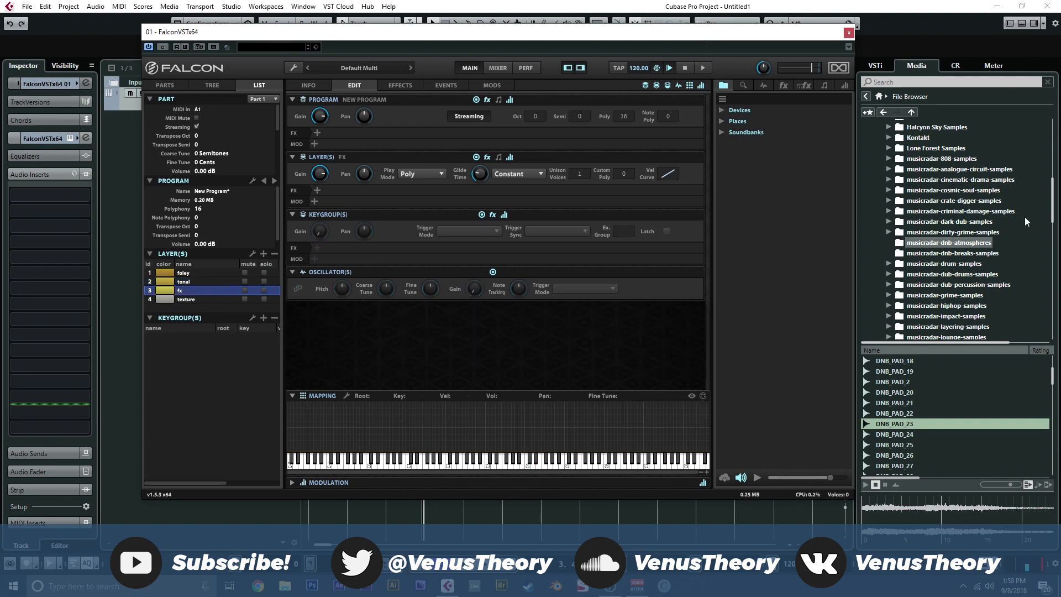
pyautogui.scroll(-5, 982, 245)
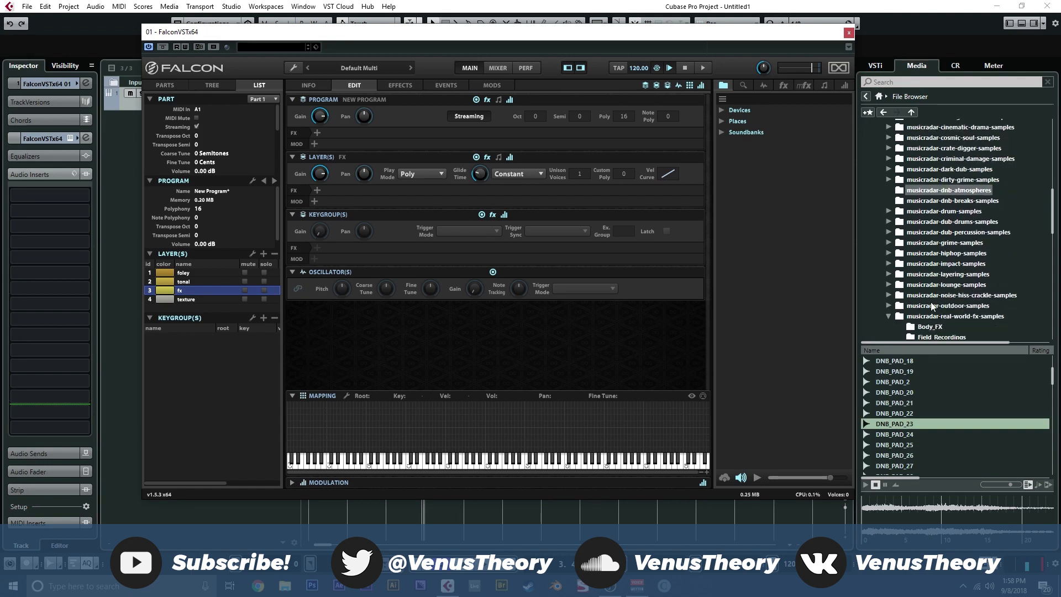
pyautogui.scroll(-6, 916, 309)
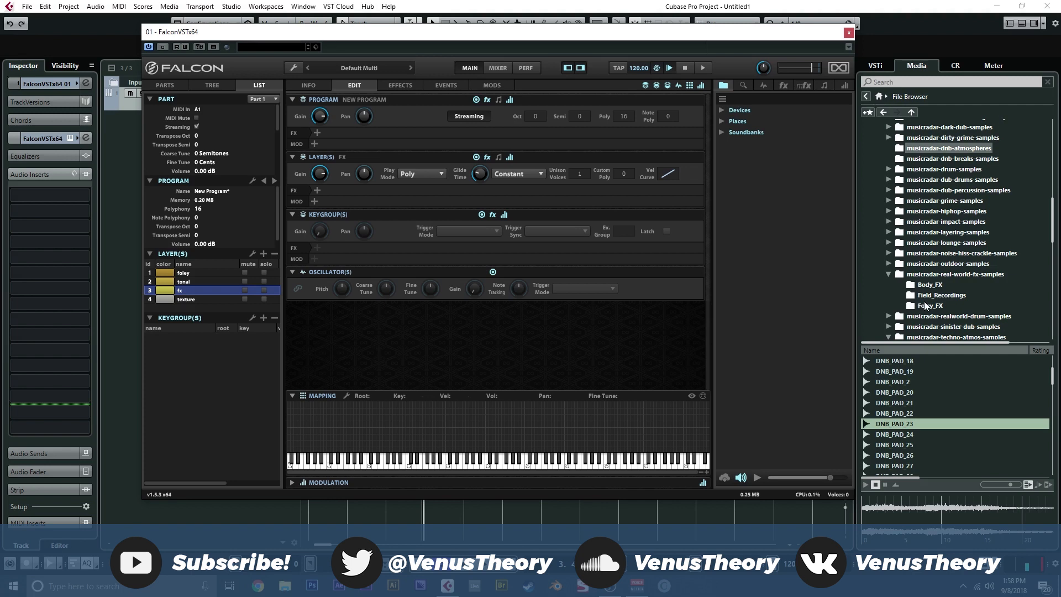
pyautogui.scroll(-3, 924, 306)
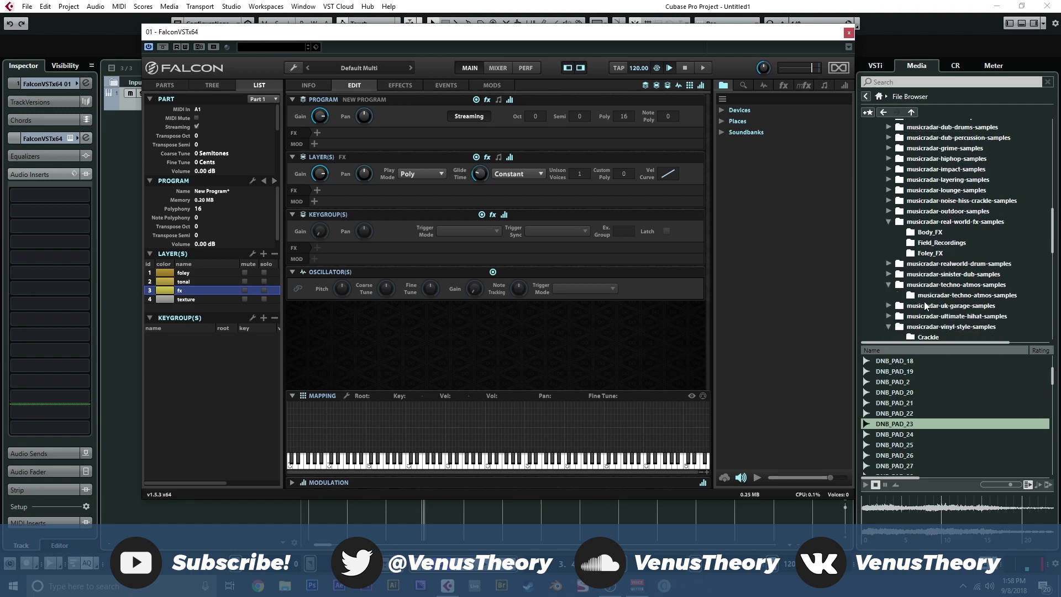
pyautogui.click(933, 298)
pyautogui.scroll(-2, 917, 380)
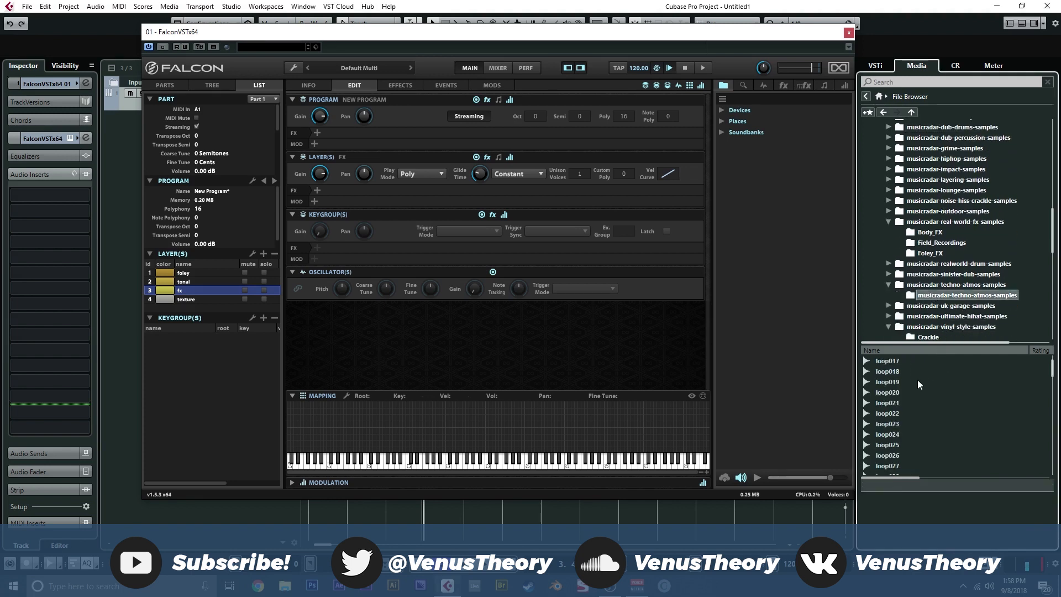
pyautogui.click(914, 399)
pyautogui.click(906, 422)
pyautogui.click(906, 447)
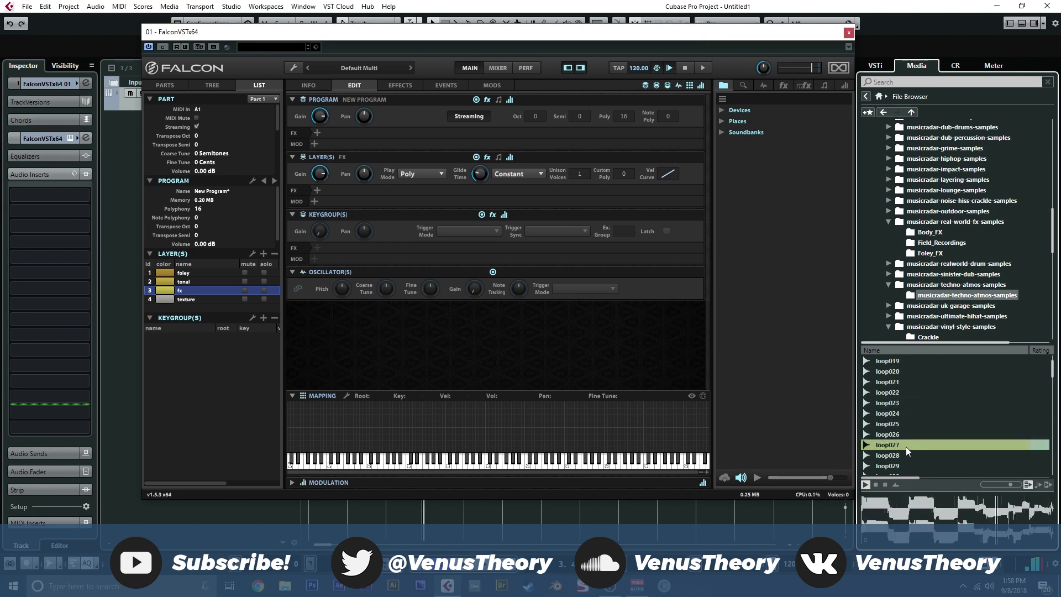
# Map loop027 to the fx layer with root D4 and set its oscillator note tracking to 0
pyautogui.moveTo(900, 403); pyautogui.dragTo(535, 403)
pyautogui.doubleClick(523, 287)
pyautogui.write('0')
pyautogui.press('Return')
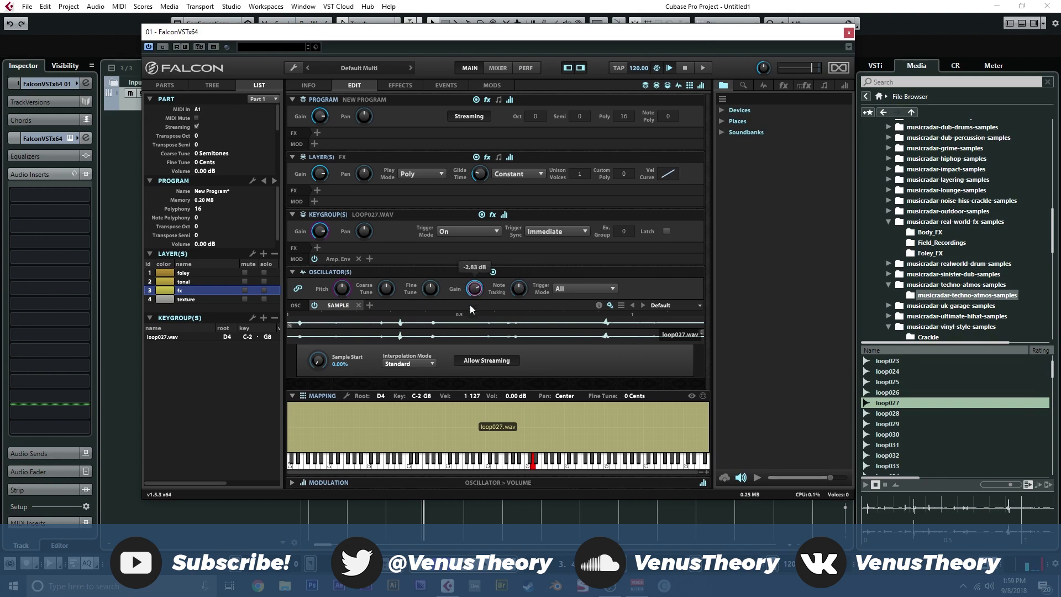
pyautogui.click(489, 466)
# Create an alternate loop on loop027 from about 0.2 s to 0.8 s and audition it
pyautogui.moveTo(365, 330); pyautogui.dragTo(495, 331)
pyautogui.rightClick(474, 331)
pyautogui.moveTo(586, 319)
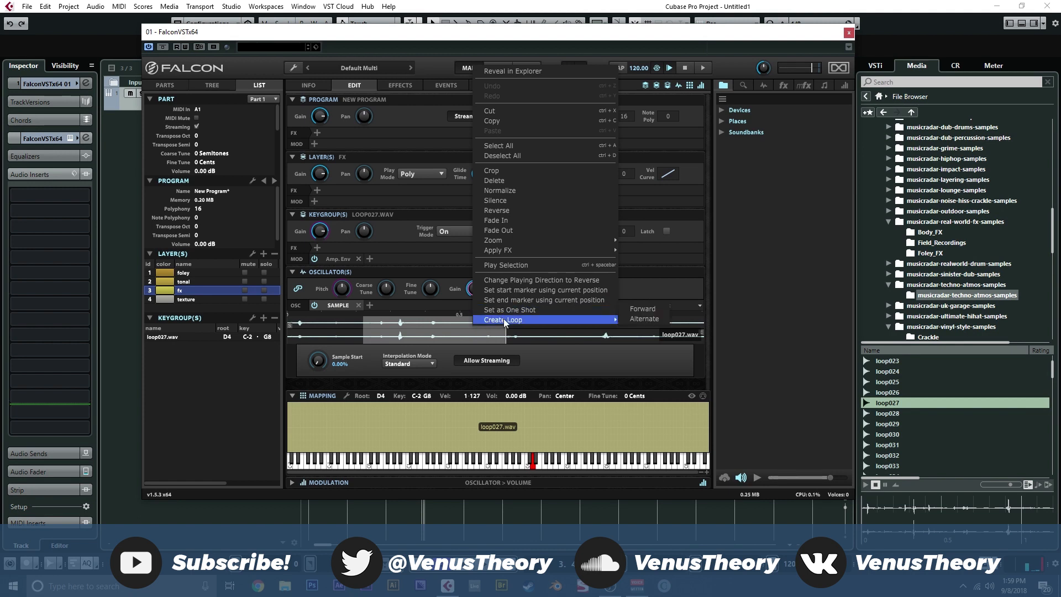
pyautogui.click(632, 318)
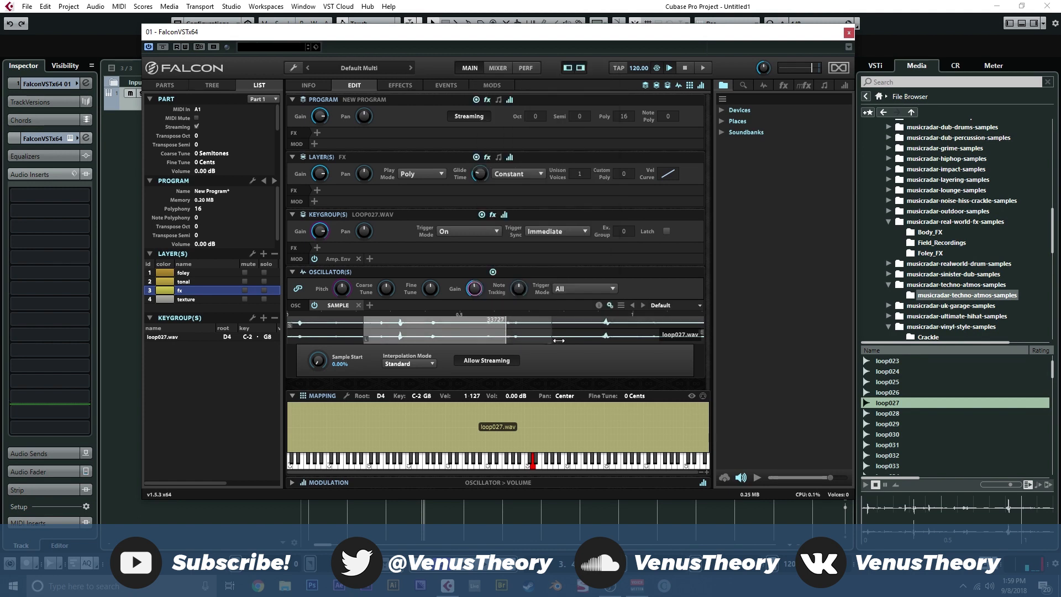
pyautogui.moveTo(506, 342); pyautogui.dragTo(555, 342)
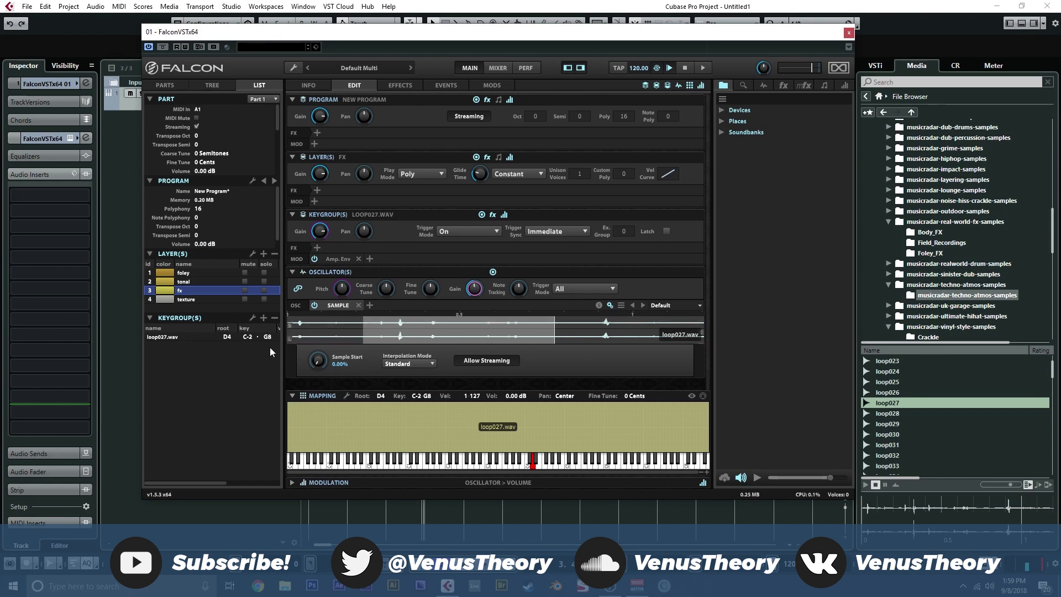
pyautogui.click(488, 464)
# Select the texture layer and audition the Tape_Noise samples in the musicradar-noise-hiss-crackle-samples folder
pyautogui.click(195, 300)
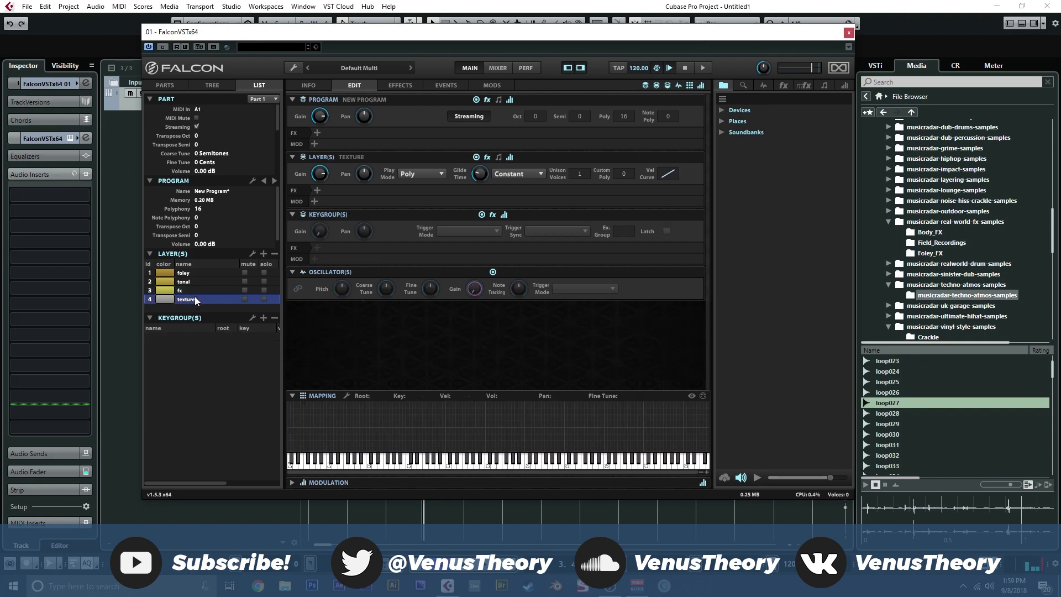
pyautogui.scroll(1, 891, 221)
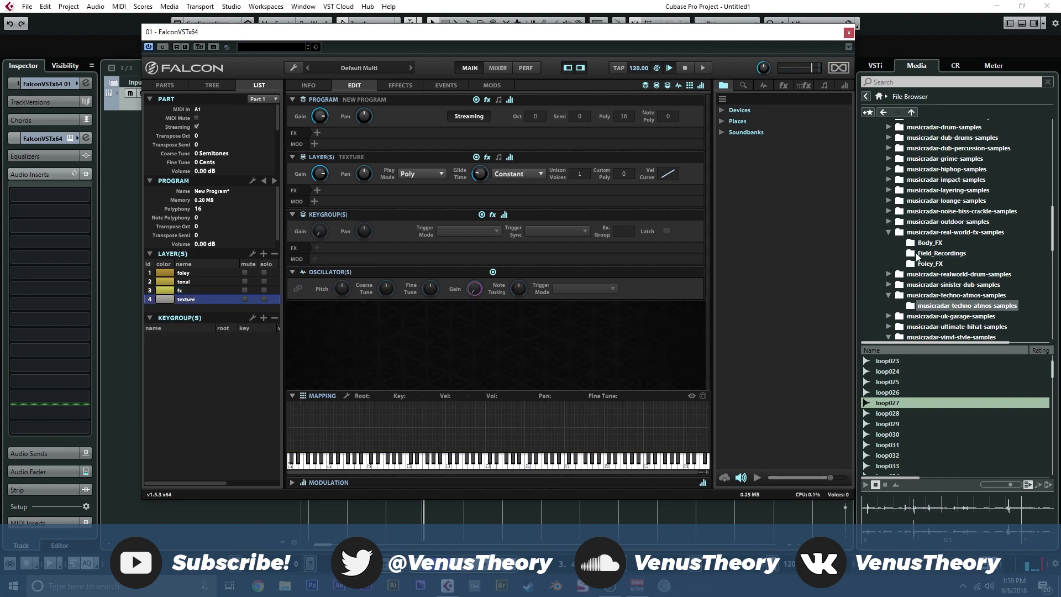
pyautogui.click(888, 213)
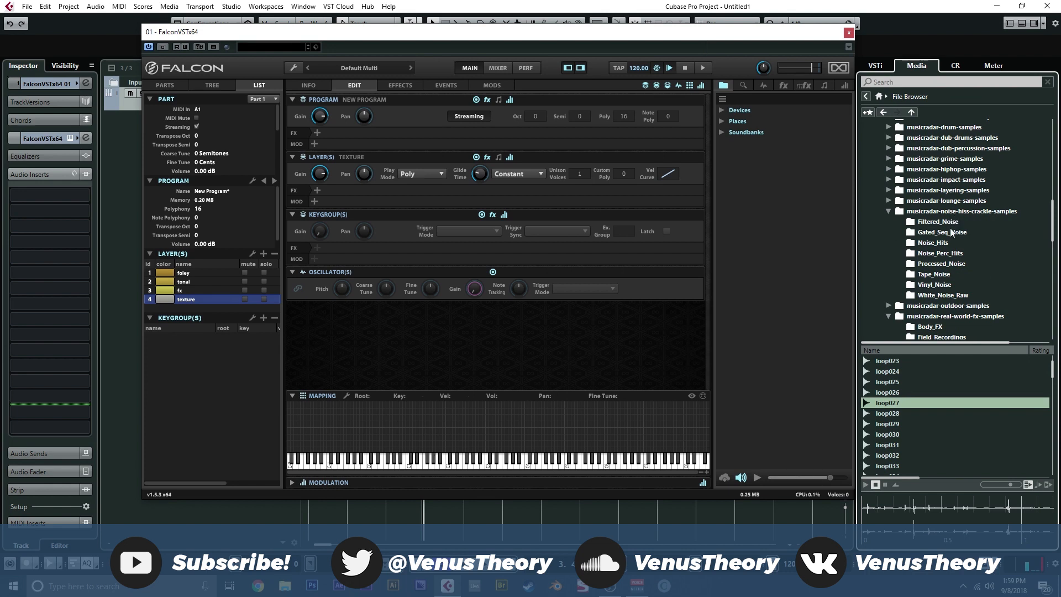
pyautogui.click(946, 277)
pyautogui.click(920, 392)
pyautogui.click(909, 385)
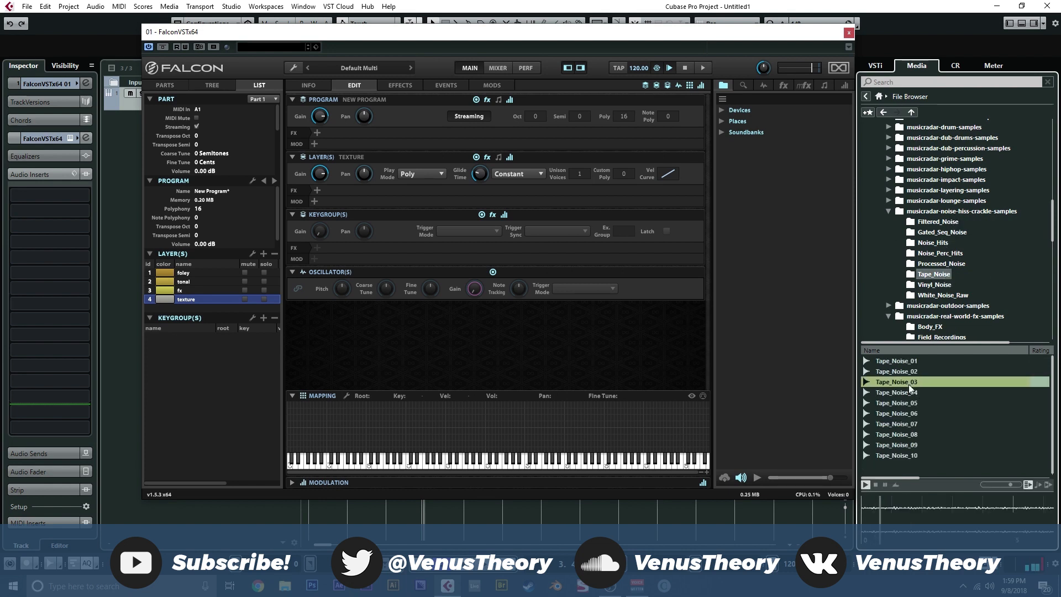
pyautogui.click(905, 371)
pyautogui.click(903, 360)
pyautogui.click(910, 392)
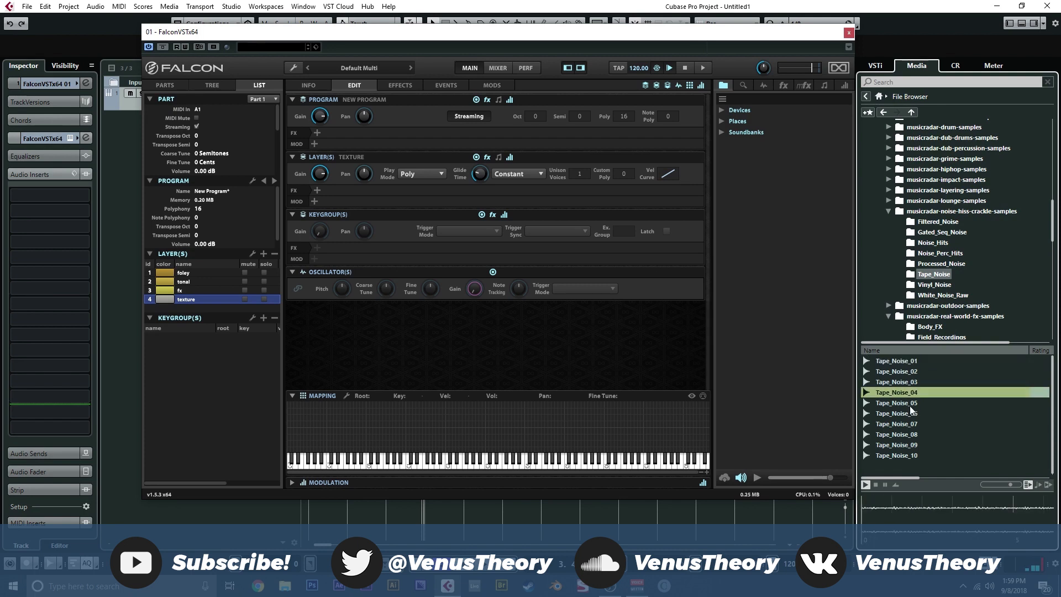
# Map Tape_Noise_04 to the texture layer with root G4 and disable its oscillator note tracking
pyautogui.moveTo(906, 396); pyautogui.dragTo(551, 403)
pyautogui.doubleClick(522, 294)
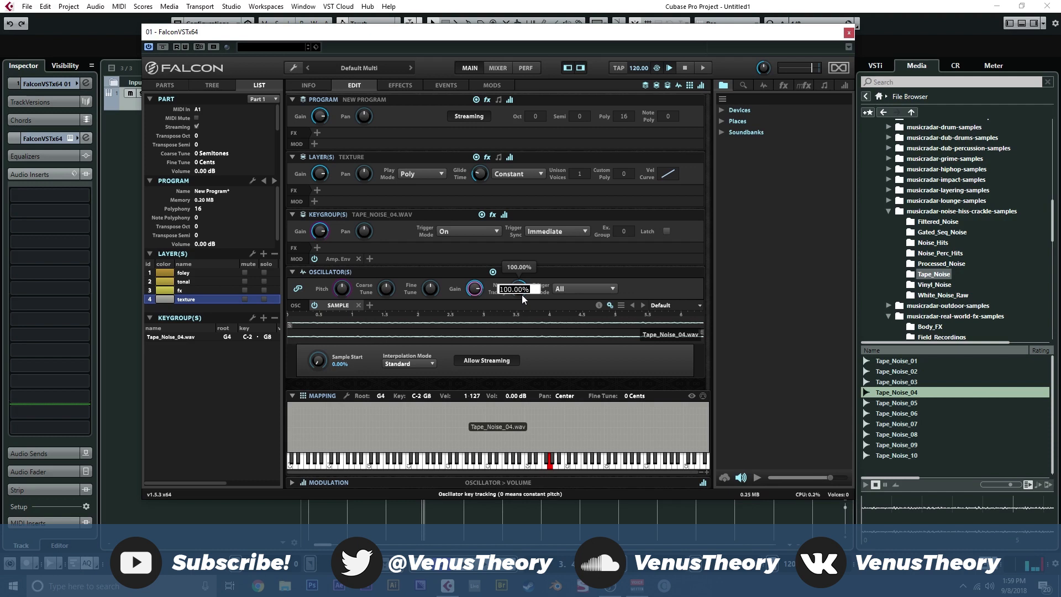
pyautogui.press('Return')
# Loop Tape_Noise_04 across its entire waveform and enlarge the Falcon window
pyautogui.moveTo(445, 338); pyautogui.dragTo(571, 339)
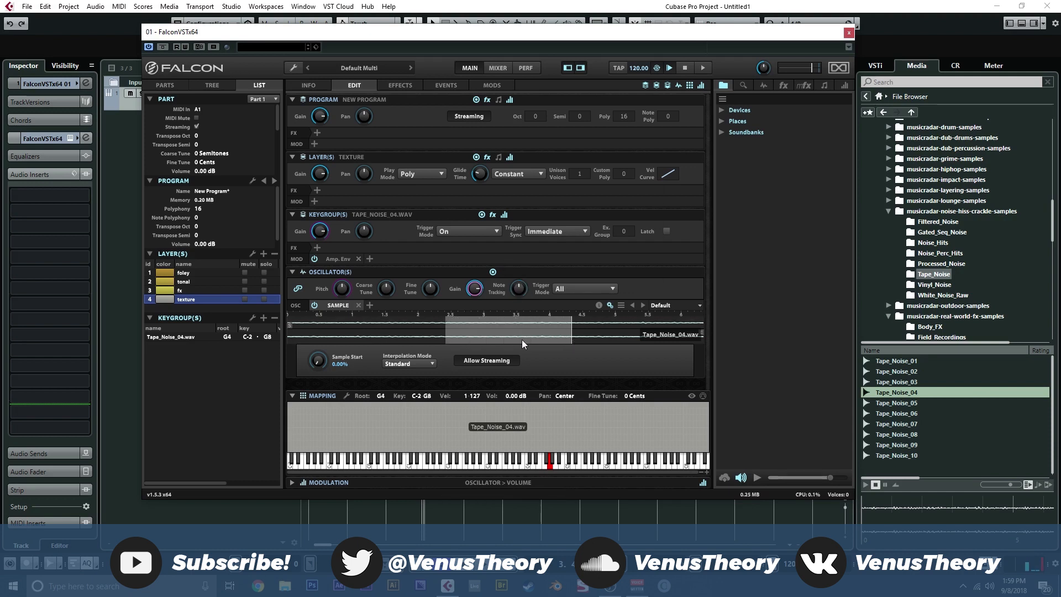
pyautogui.rightClick(521, 339)
pyautogui.click(691, 322)
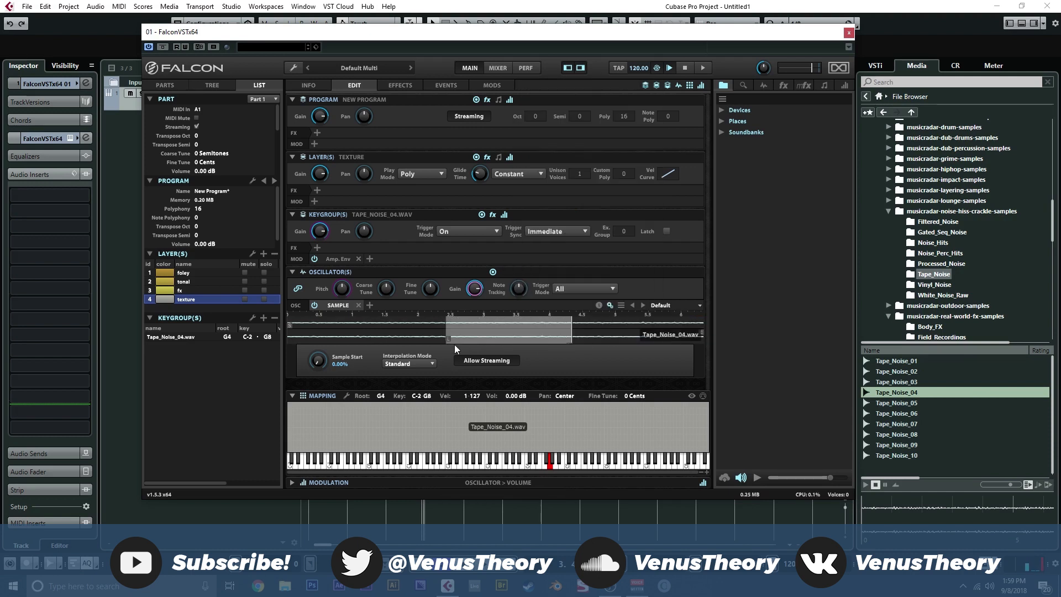
pyautogui.moveTo(449, 337); pyautogui.dragTo(269, 342)
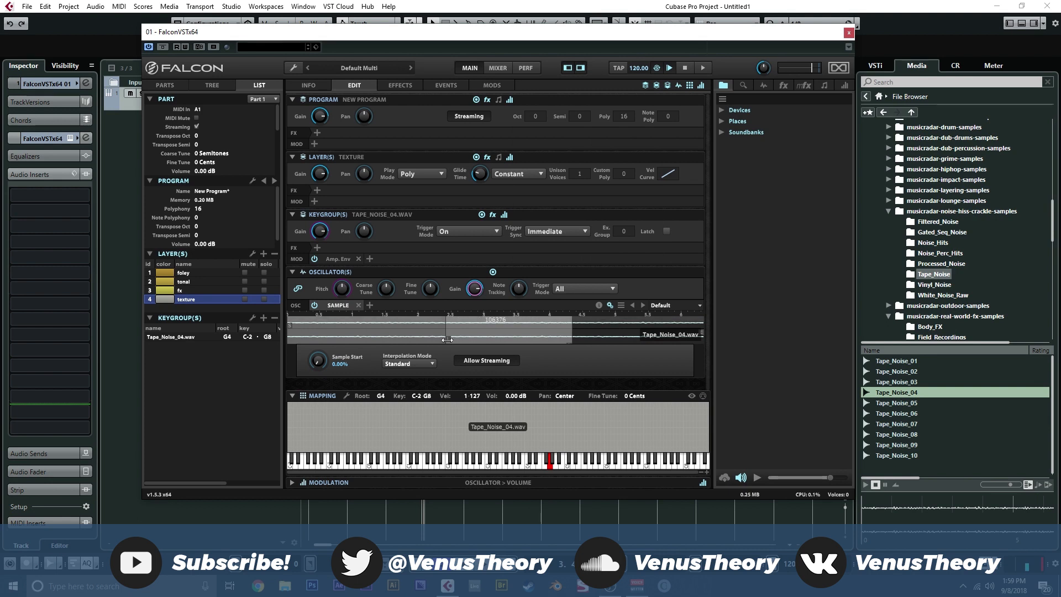
pyautogui.moveTo(571, 343); pyautogui.dragTo(706, 342)
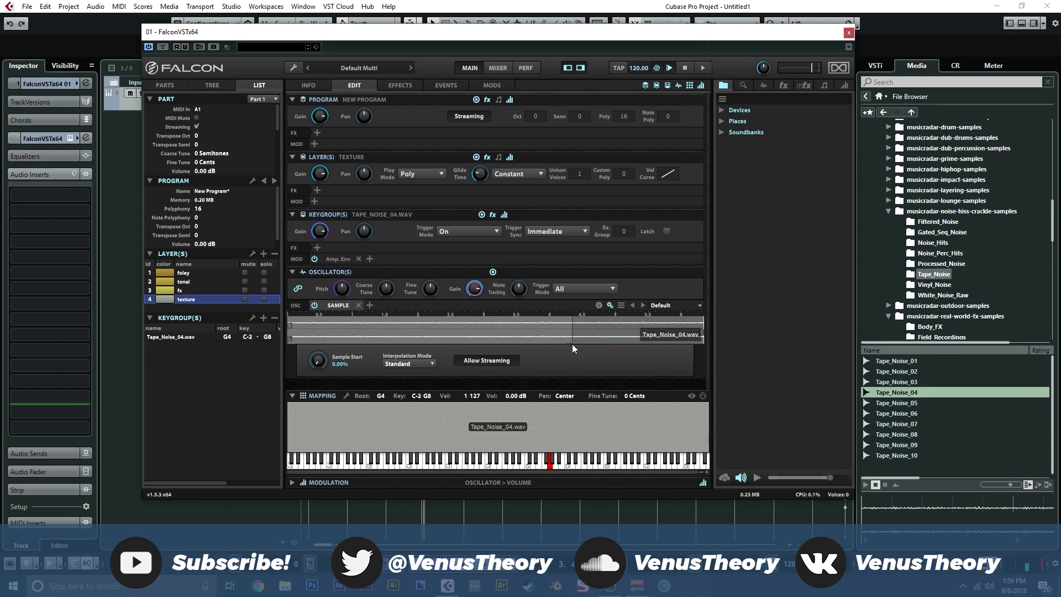
pyautogui.moveTo(571, 343); pyautogui.dragTo(703, 342)
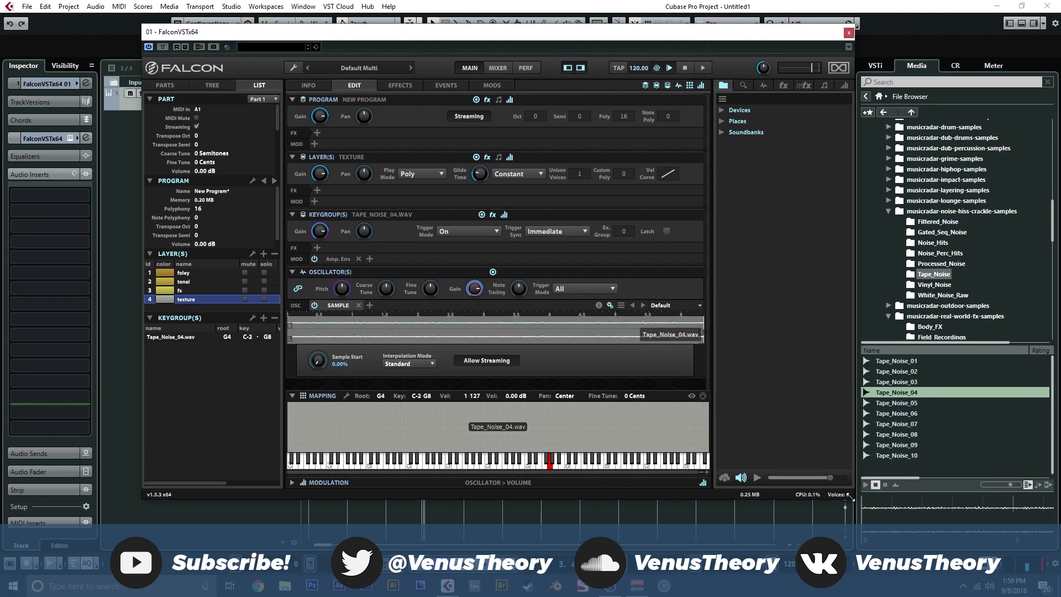
pyautogui.moveTo(856, 497); pyautogui.dragTo(906, 532)
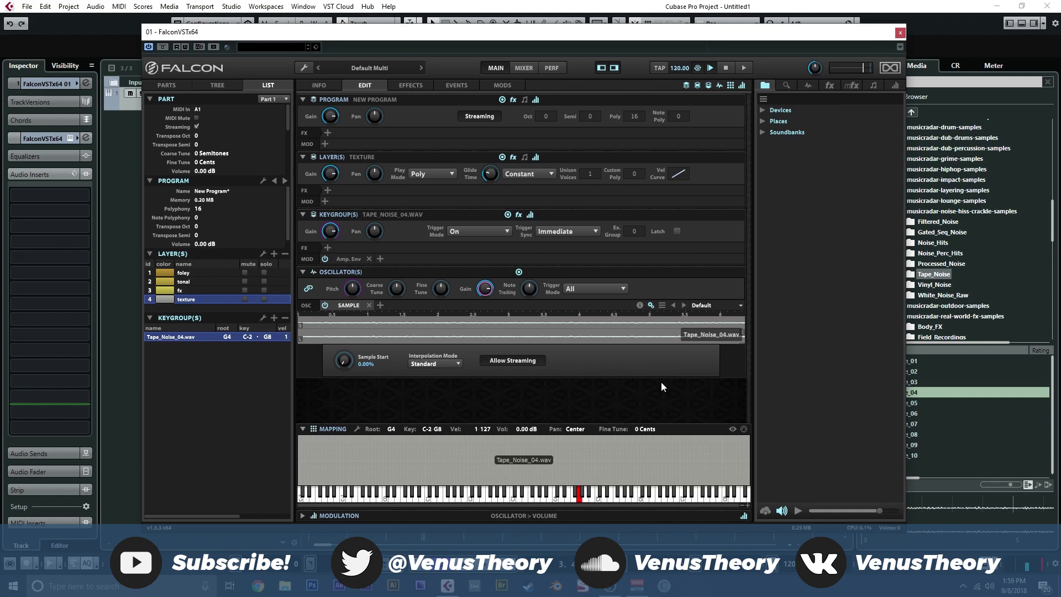
pyautogui.click(651, 343)
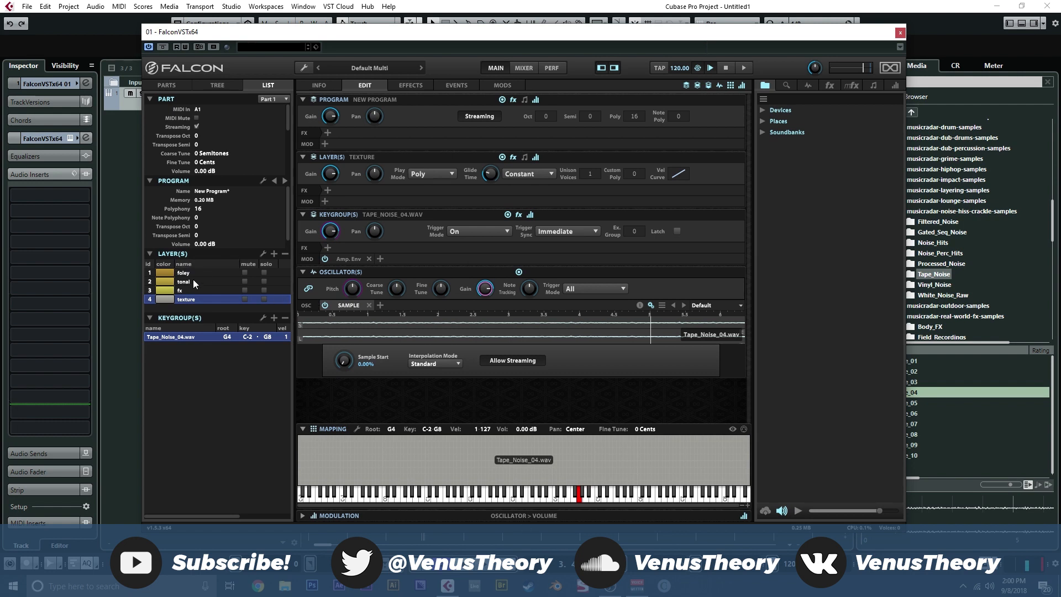
# Compare the foley and tonal layers, then open the amp envelope of the foley layer's keygroup and select all its keygroups
pyautogui.click(214, 275)
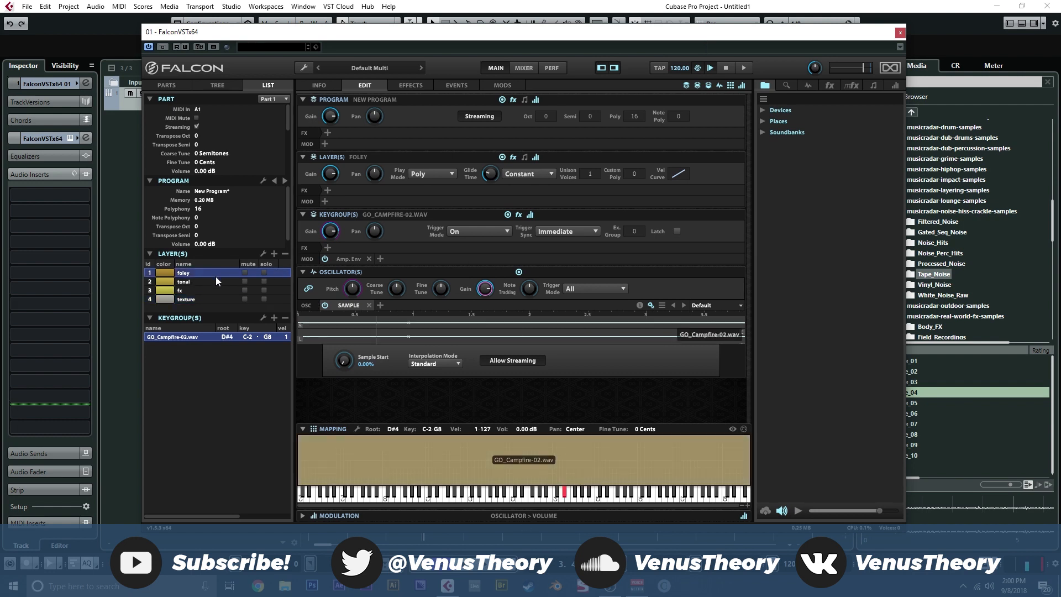
pyautogui.click(215, 281)
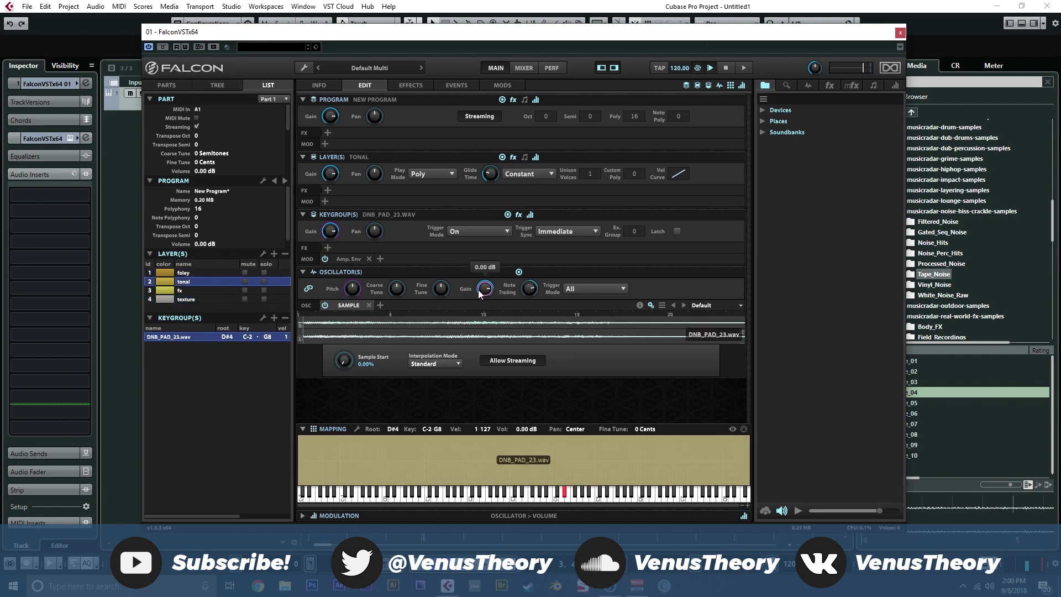
pyautogui.click(204, 273)
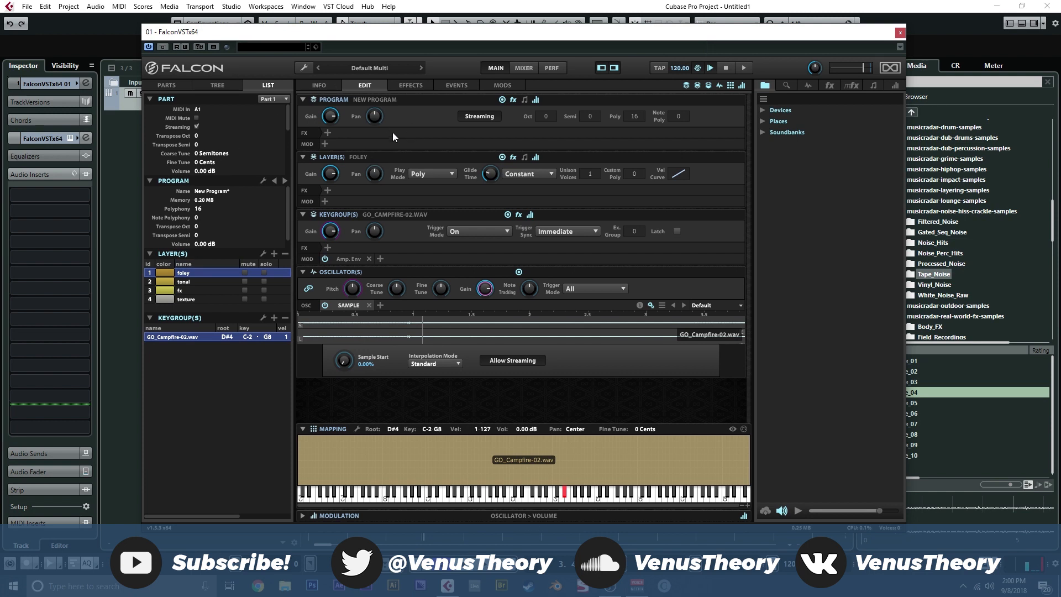
pyautogui.click(346, 259)
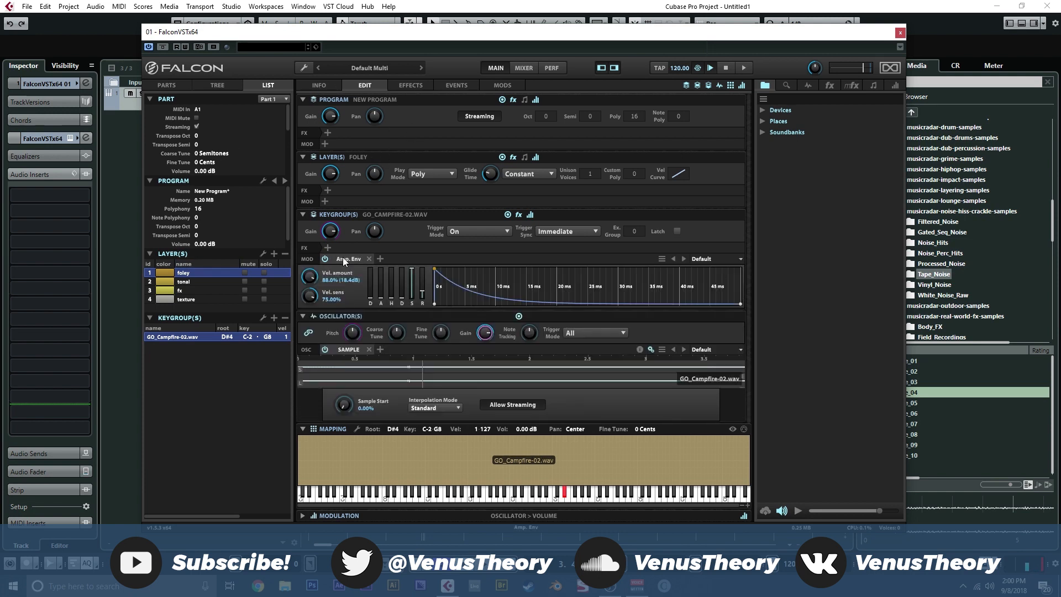
pyautogui.rightClick(497, 469)
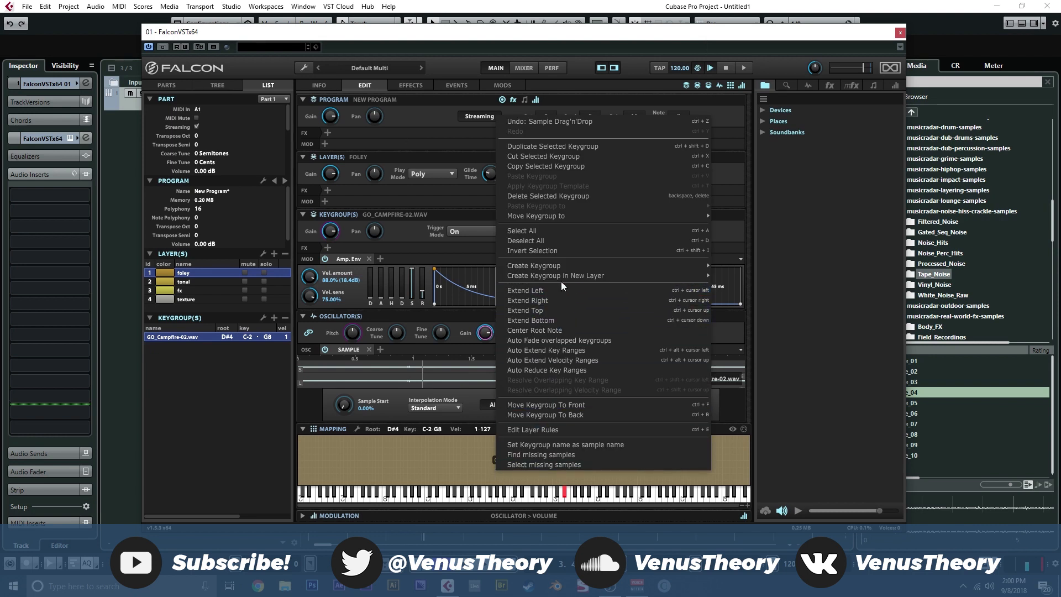
pyautogui.click(562, 231)
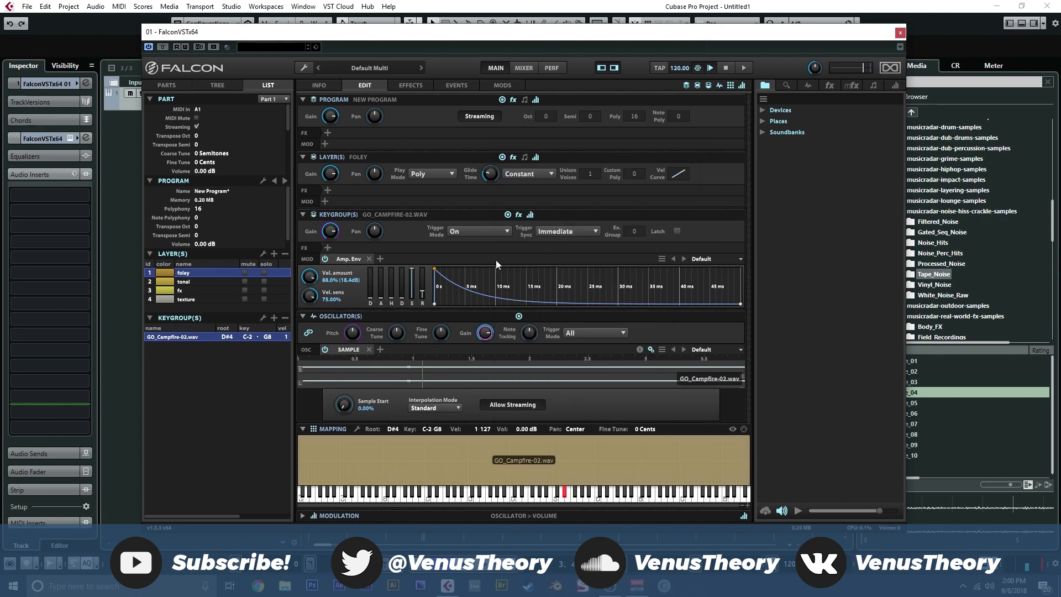
# Select all four layers and their keygroups and set the shared amp envelope to about 1.2 s attack and 818 ms release
pyautogui.moveTo(380, 295); pyautogui.dragTo(422, 285)
pyautogui.moveTo(204, 277); pyautogui.dragTo(200, 299)
pyautogui.rightClick(410, 454)
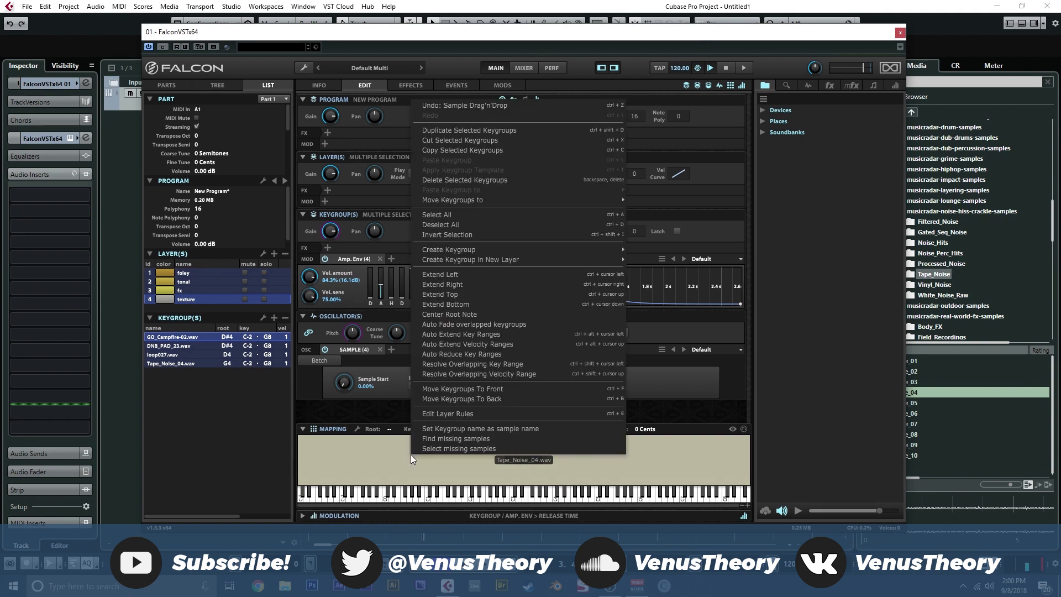
pyautogui.click(480, 217)
pyautogui.moveTo(380, 284); pyautogui.dragTo(422, 284)
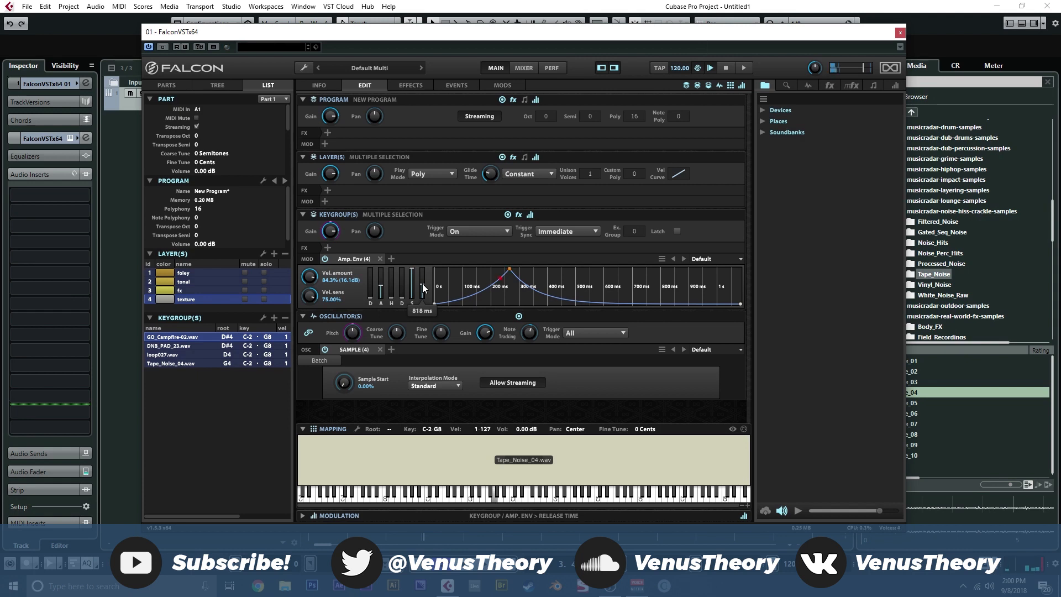
pyautogui.moveTo(381, 289); pyautogui.dragTo(382, 284)
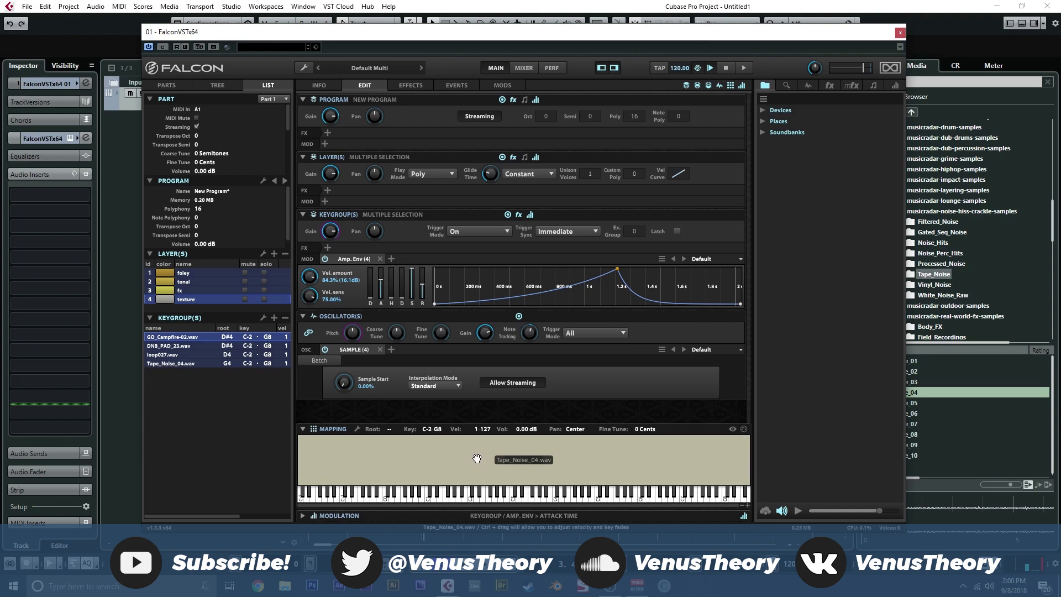
# Set the root note of DNB_PAD_23 on the tonal layer to F3
pyautogui.click(188, 282)
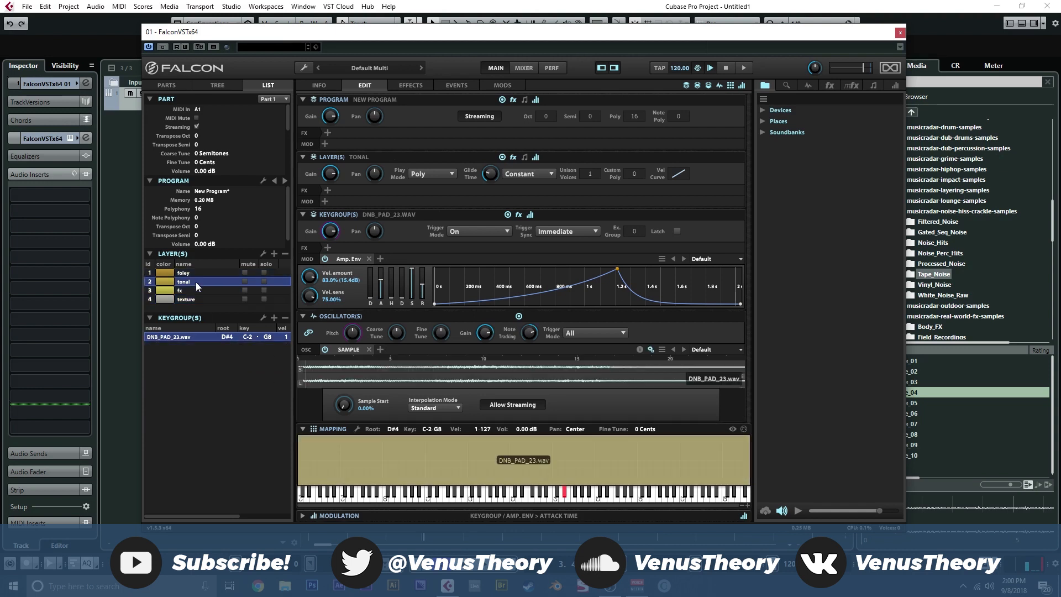
pyautogui.doubleClick(395, 429)
pyautogui.write('f3')
pyautogui.press('Return')
# Add a Dual Delay to the program's effects and load its LP Eight Dot stereo delay preset
pyautogui.click(411, 86)
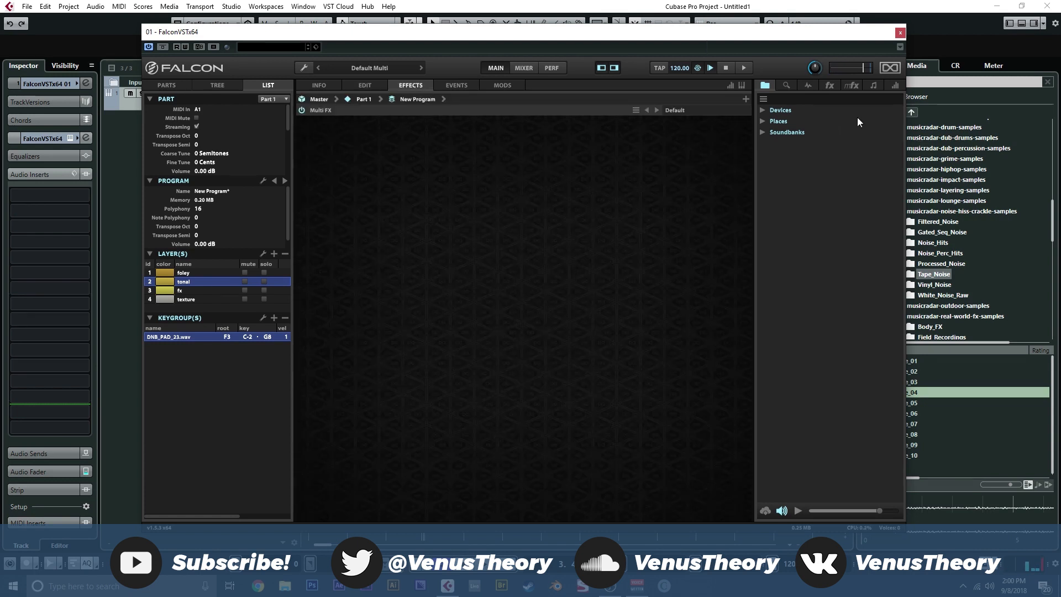
pyautogui.click(829, 85)
pyautogui.click(763, 99)
pyautogui.moveTo(797, 121); pyautogui.dragTo(574, 155)
pyautogui.click(688, 121)
pyautogui.moveTo(707, 146)
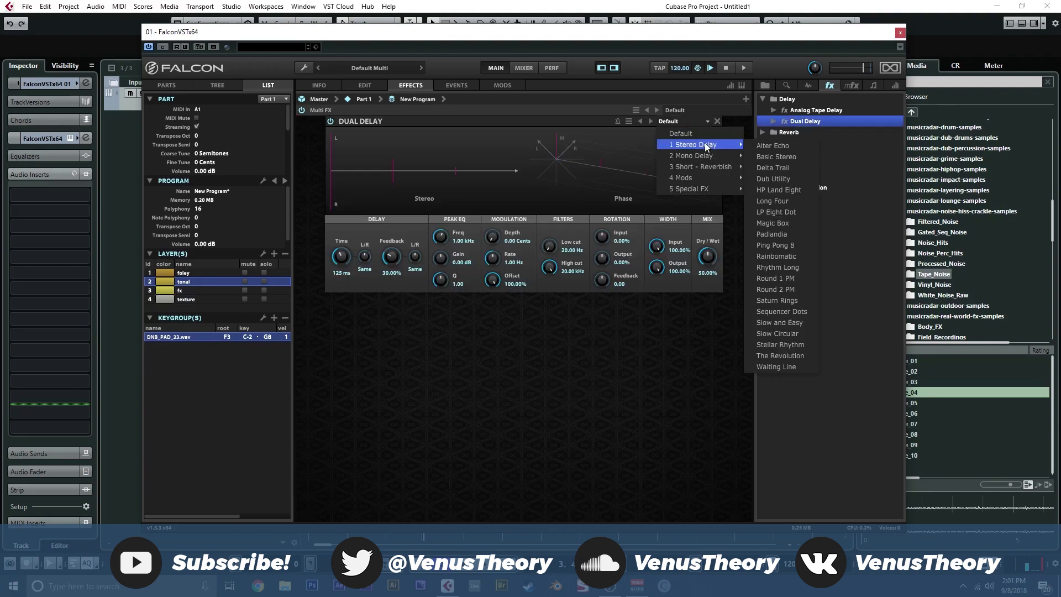
pyautogui.click(797, 216)
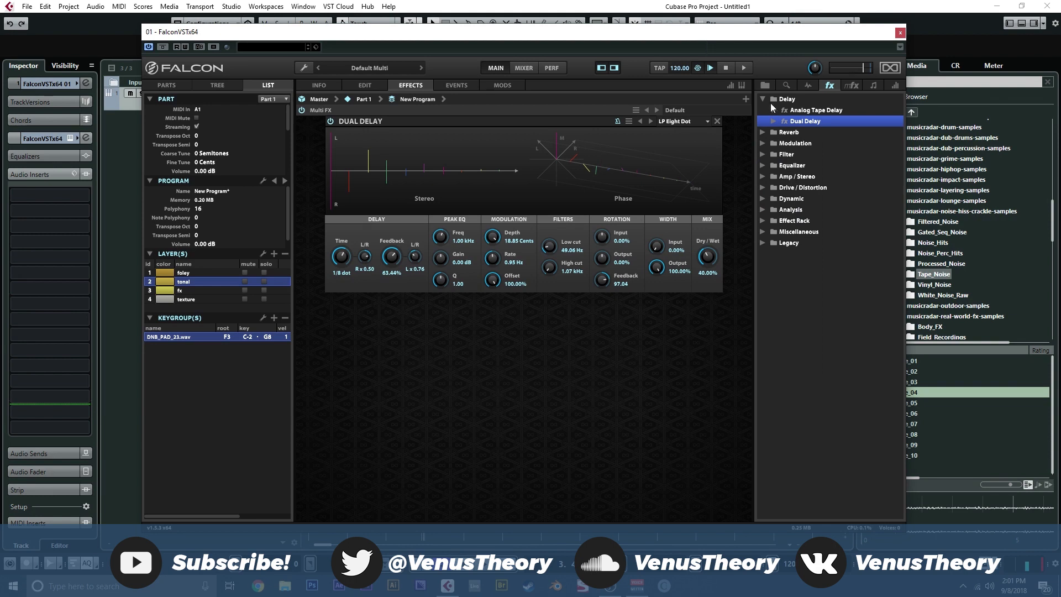
# Insert an Analog Flanger before the Dual Delay and set its speed to 0.77 Hz
pyautogui.click(763, 99)
pyautogui.click(770, 121)
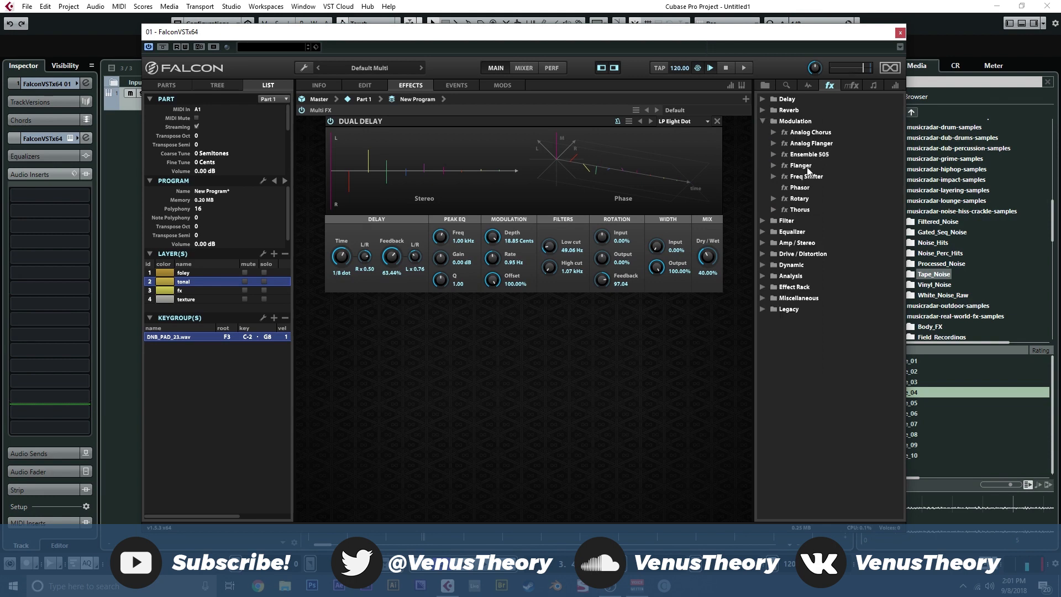
pyautogui.moveTo(810, 143); pyautogui.dragTo(487, 118)
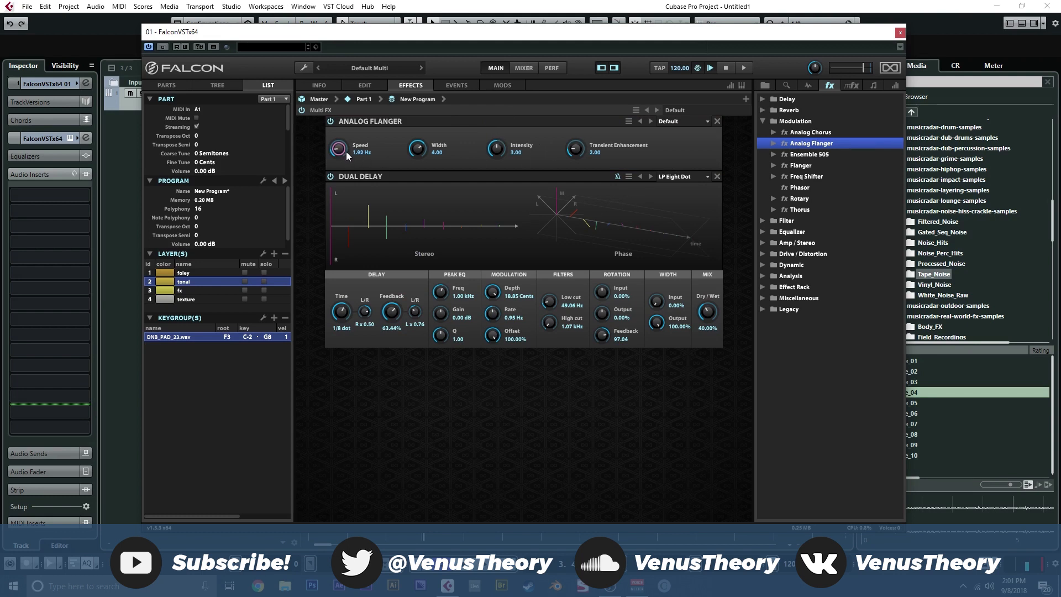
pyautogui.moveTo(346, 165); pyautogui.dragTo(346, 168)
# Add a SparkVerb after the Dual Delay and load the Lost Piano preset from Large to Endless
pyautogui.click(762, 123)
pyautogui.click(761, 110)
pyautogui.moveTo(802, 143); pyautogui.dragTo(563, 384)
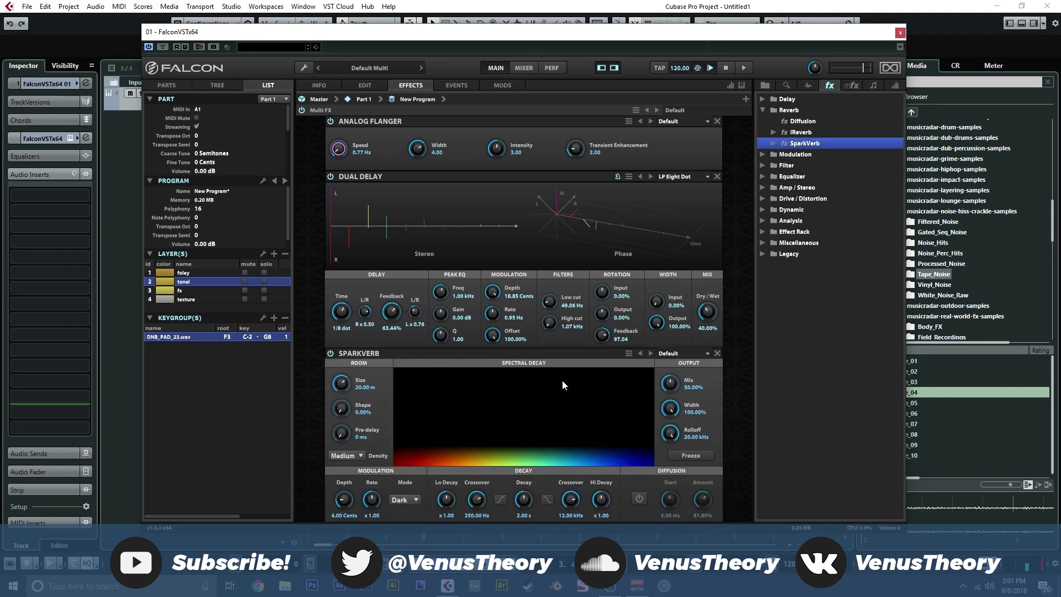
pyautogui.click(689, 358)
pyautogui.moveTo(713, 399)
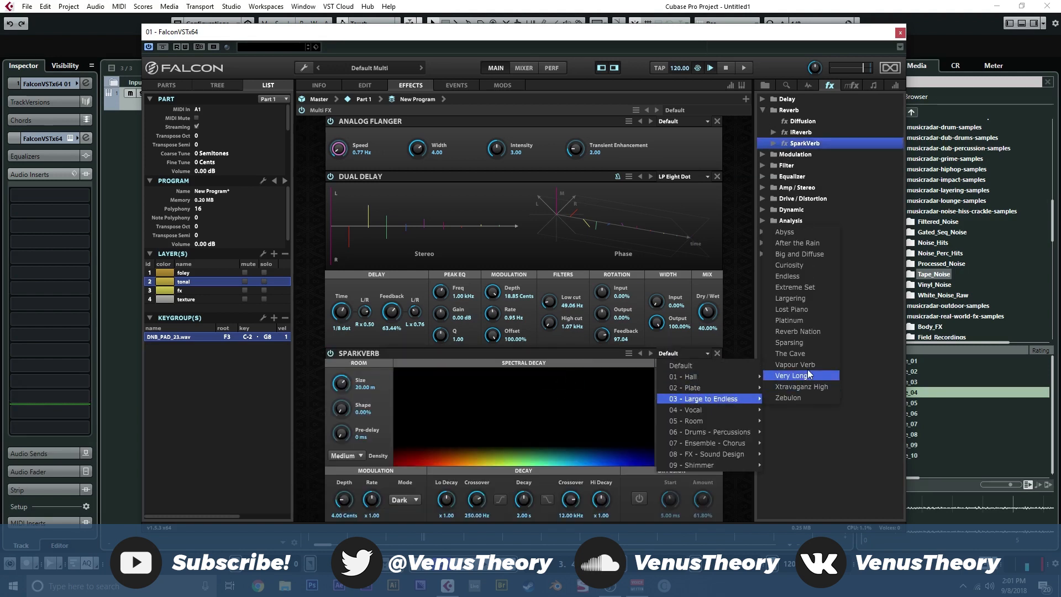
pyautogui.click(808, 309)
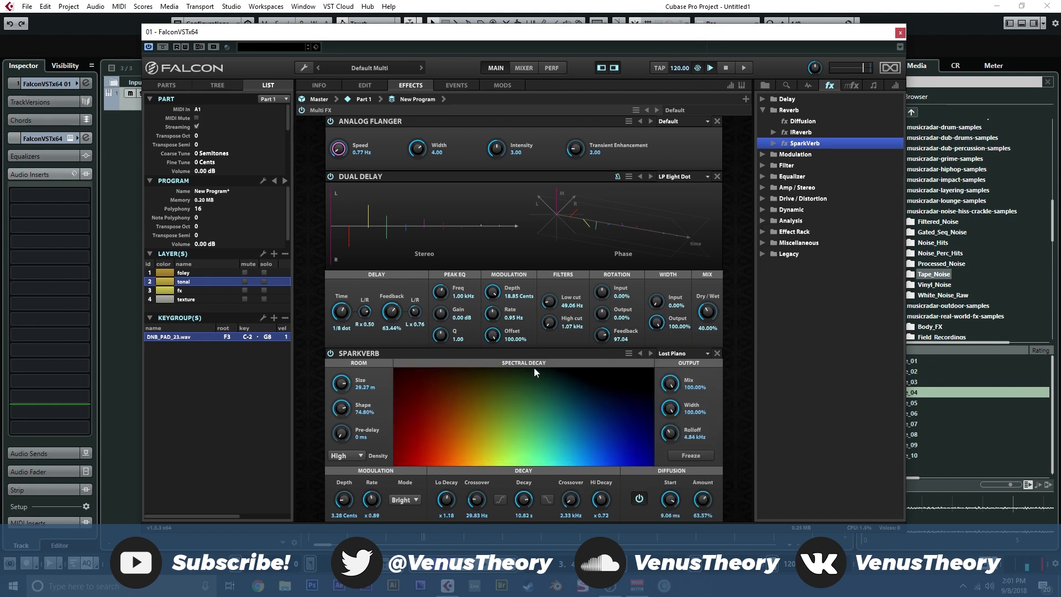
# Insert a Diode Clipper between the Dual Delay and SparkVerb and set its drive to 4.80 dB
pyautogui.click(762, 198)
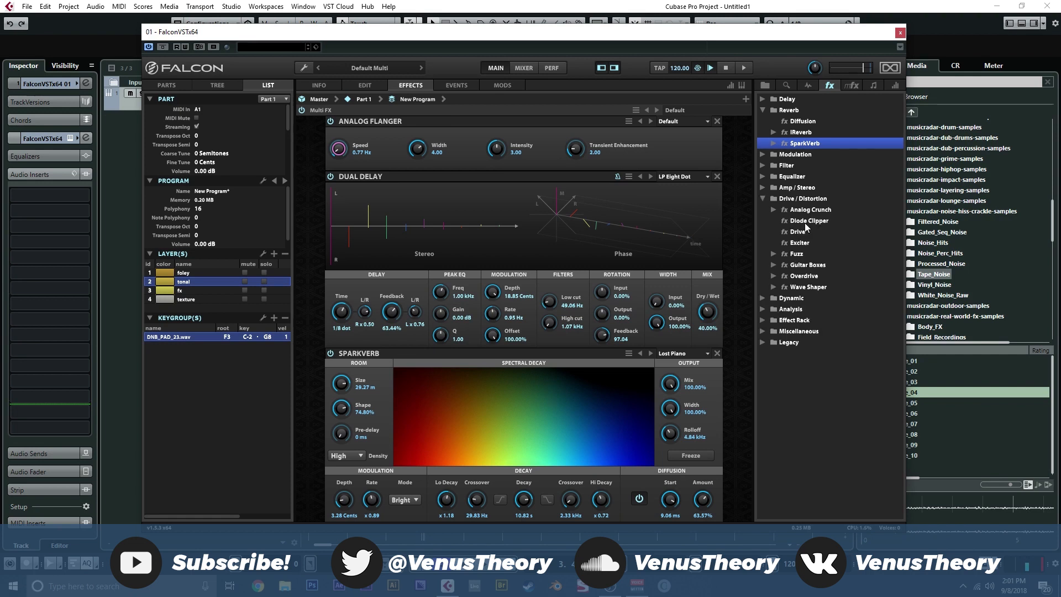
pyautogui.moveTo(810, 220); pyautogui.dragTo(577, 347)
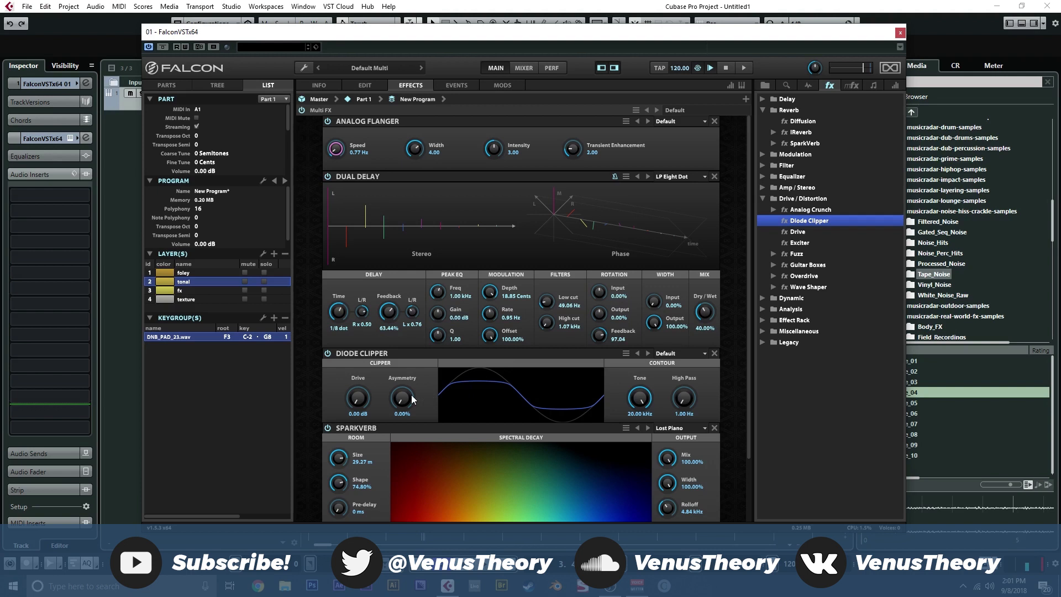
pyautogui.moveTo(358, 400); pyautogui.dragTo(357, 368)
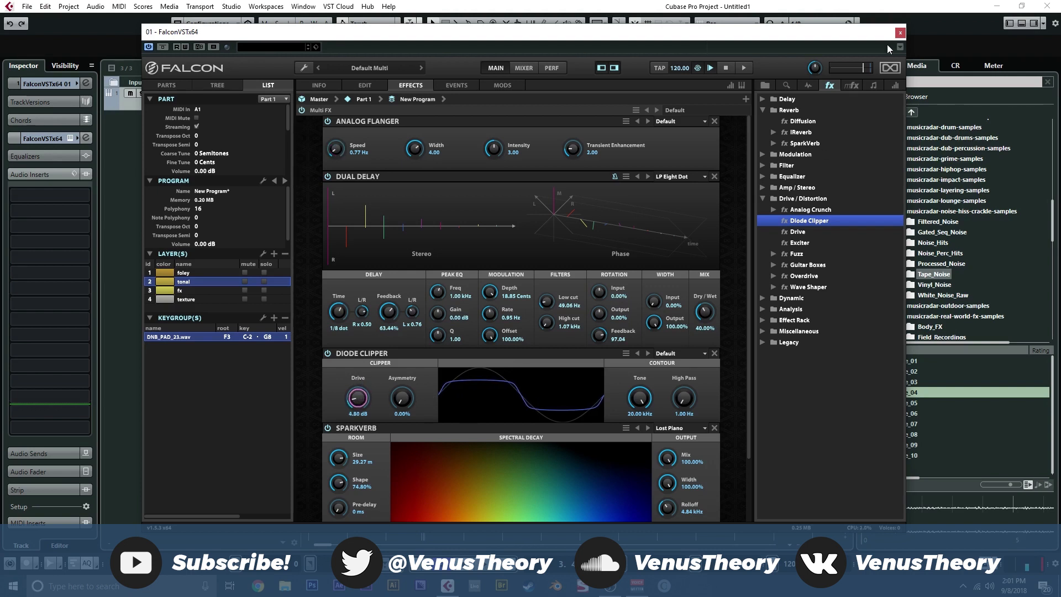
# Slightly fine-tune the foley, fx and texture layers away from each other, setting the texture layer's fine tune to 10 cents
pyautogui.click(319, 85)
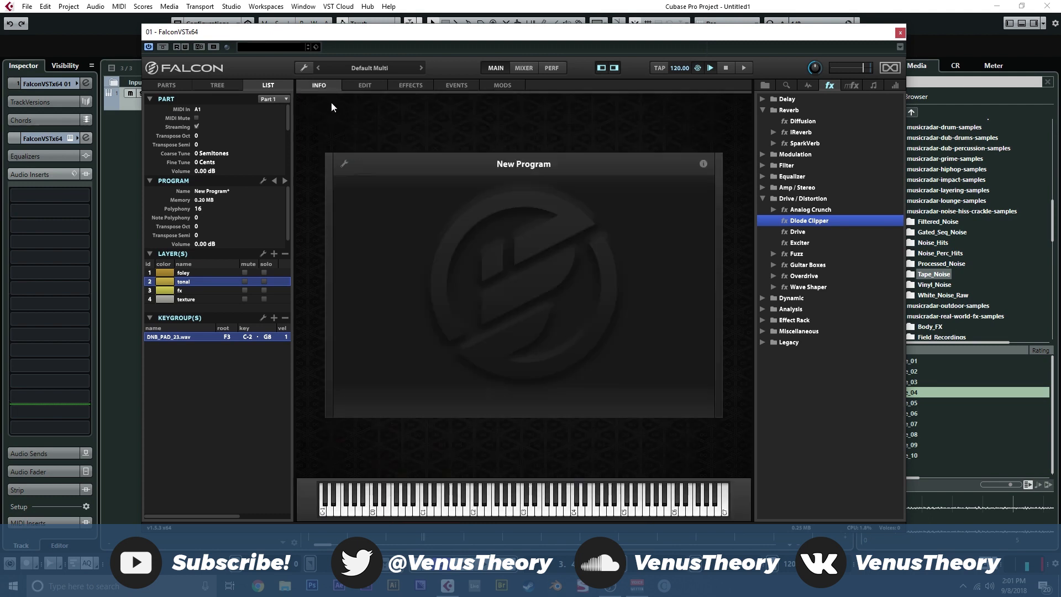
pyautogui.click(363, 86)
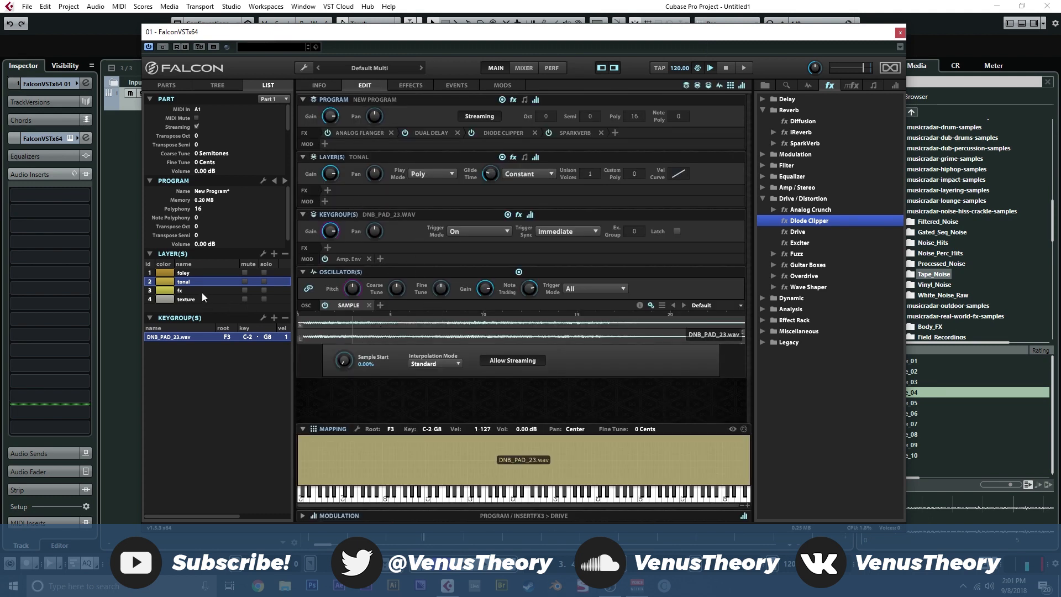
pyautogui.click(191, 273)
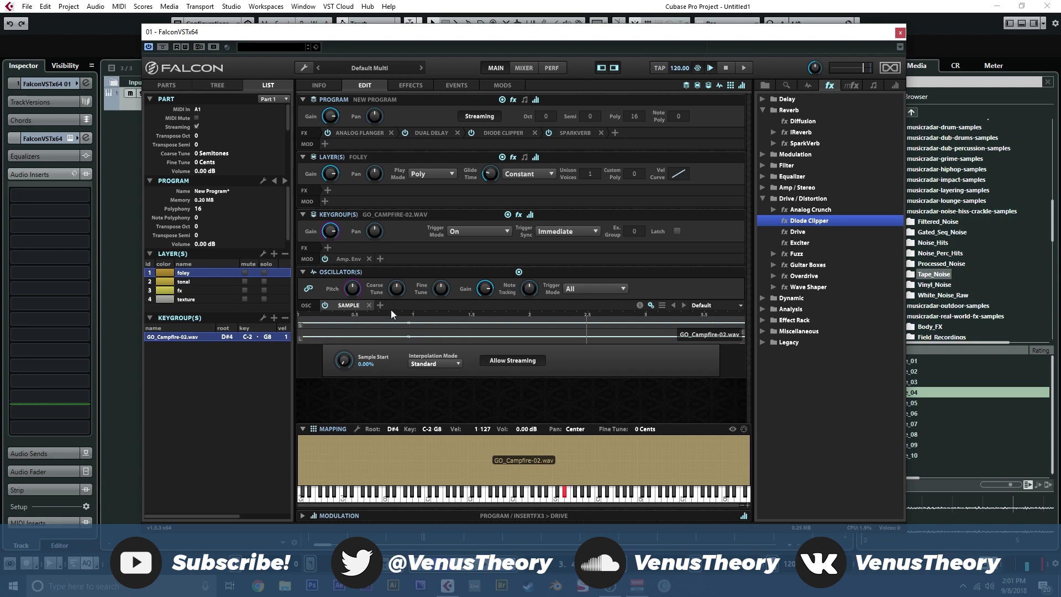
pyautogui.moveTo(440, 290); pyautogui.dragTo(439, 285)
pyautogui.click(194, 291)
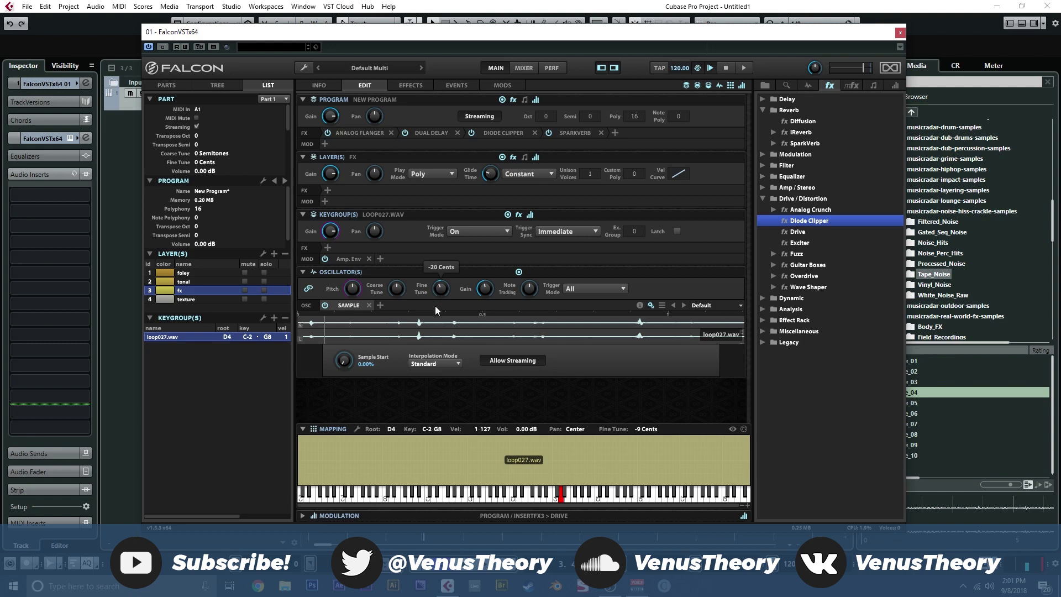
pyautogui.click(220, 298)
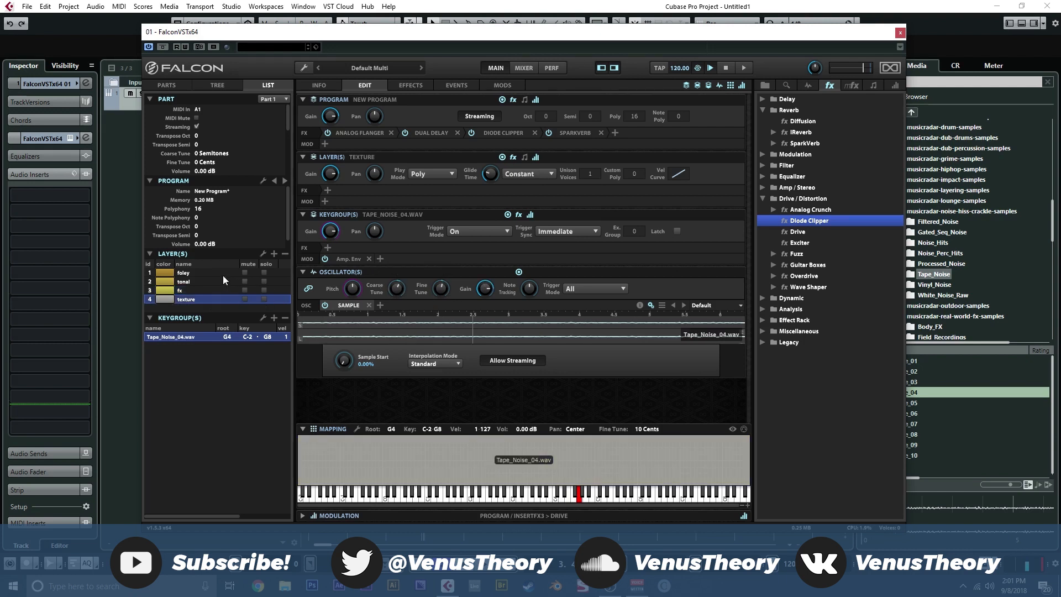
# Change the tonal layer's sample oscillator to IRCAM Granular
pyautogui.click(209, 282)
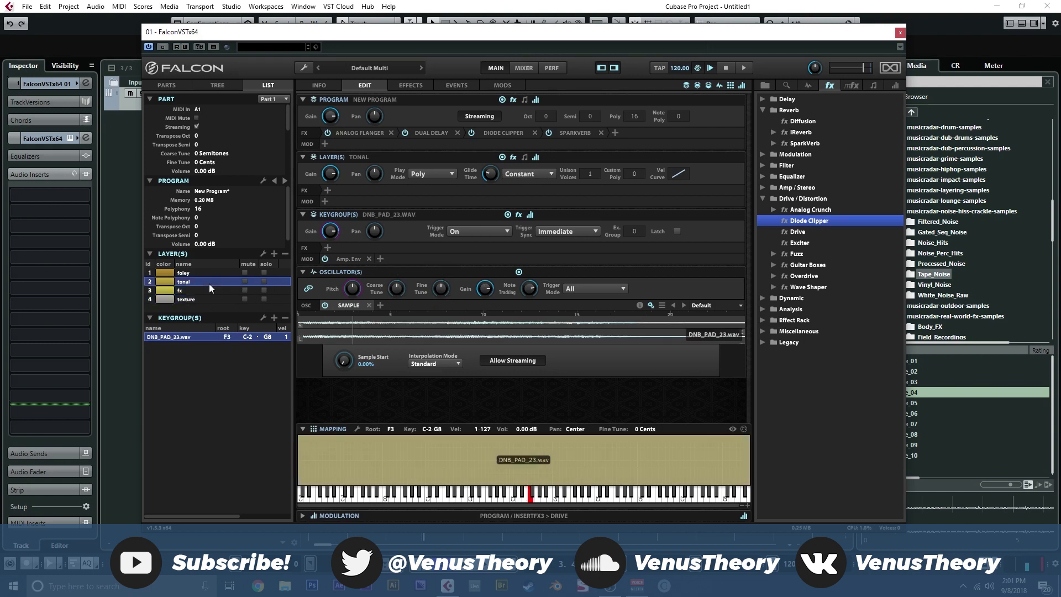
pyautogui.click(349, 306)
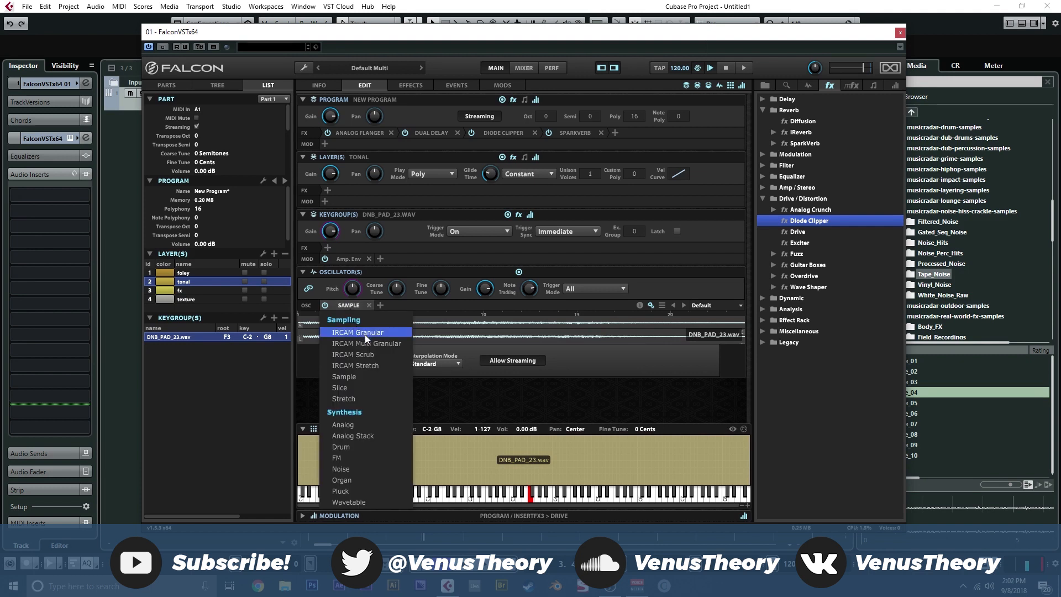
pyautogui.click(380, 332)
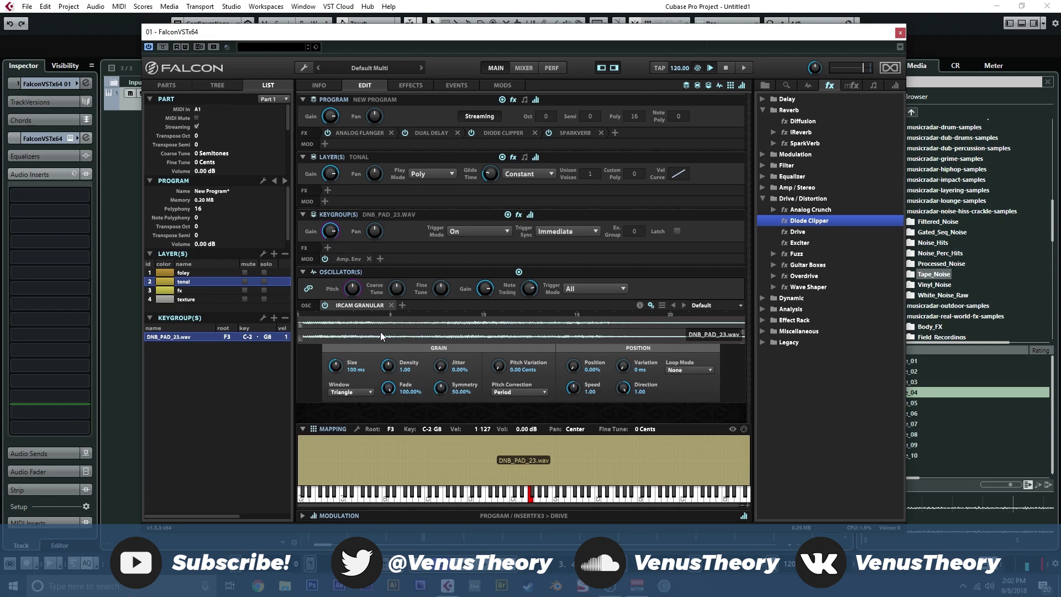
# Set the granular oscillator to 338 ms grain size, 4.61 density, Forward loop mode and 0.80 speed
pyautogui.moveTo(350, 363); pyautogui.dragTo(388, 333)
pyautogui.click(687, 369)
pyautogui.click(697, 386)
pyautogui.moveTo(580, 393); pyautogui.dragTo(578, 397)
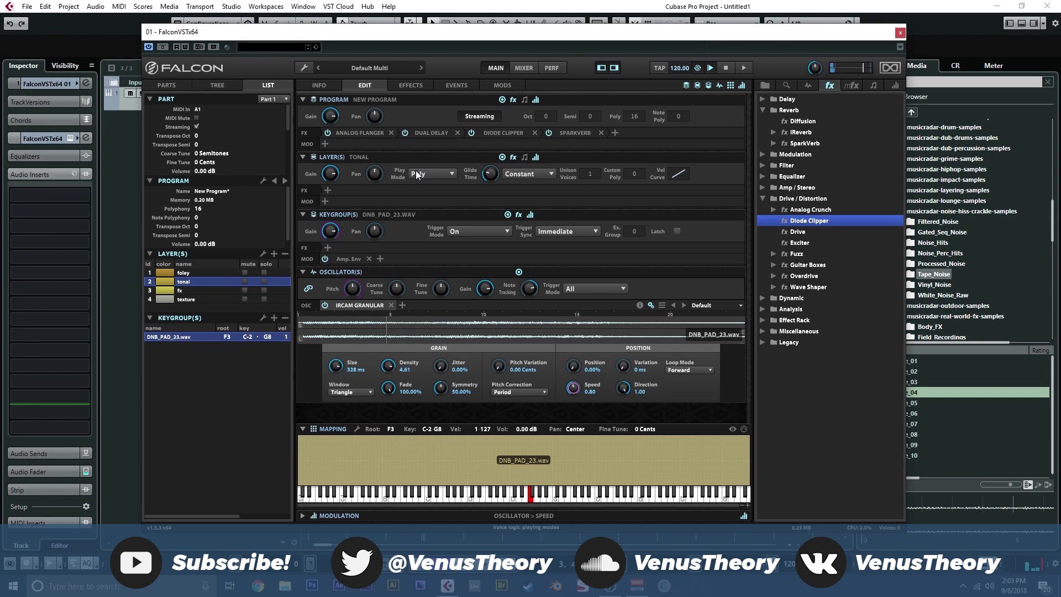
# Review the program's info page and its effect chain
pyautogui.click(322, 87)
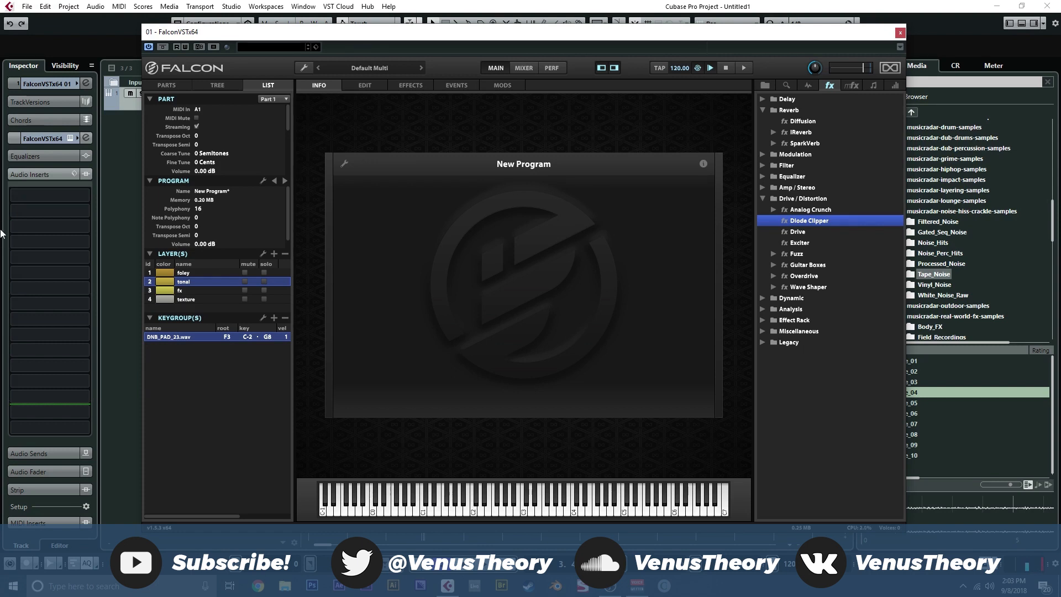
pyautogui.click(411, 86)
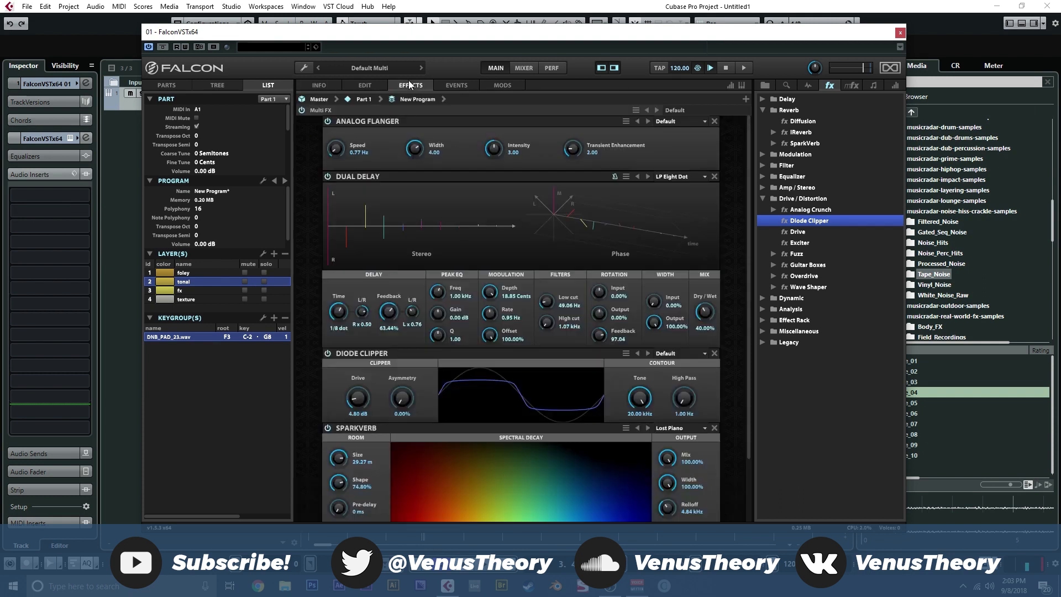